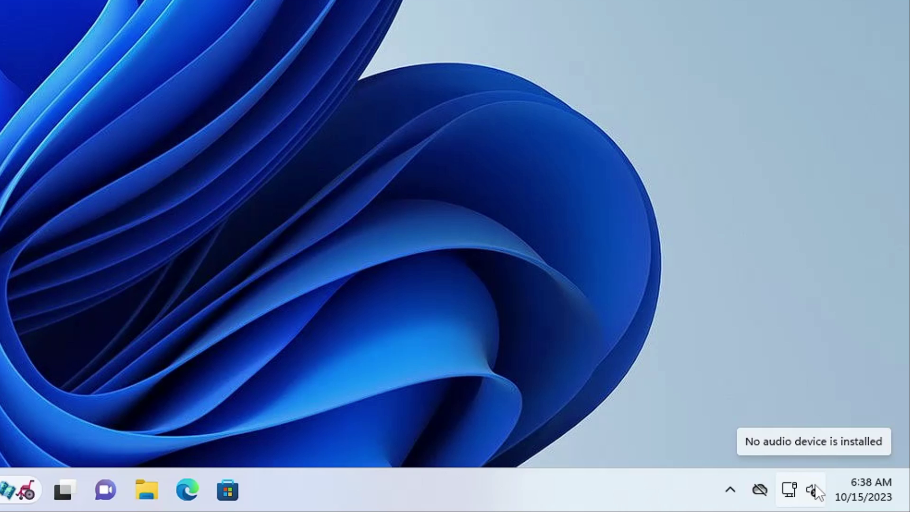
Check the sound status in quick settings, then launch Services by searching 'services'
{"action": "left_click", "coordinate": [814, 484]}
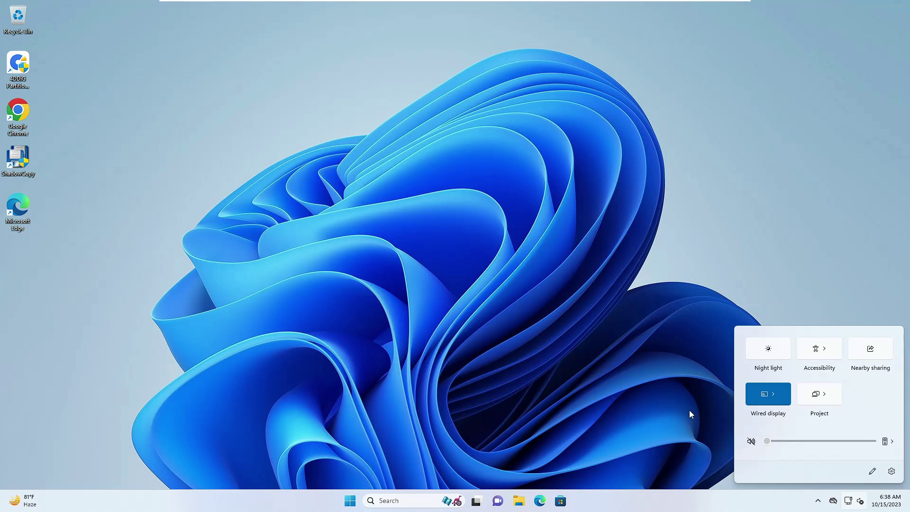
{"action": "left_click", "coordinate": [488, 311]}
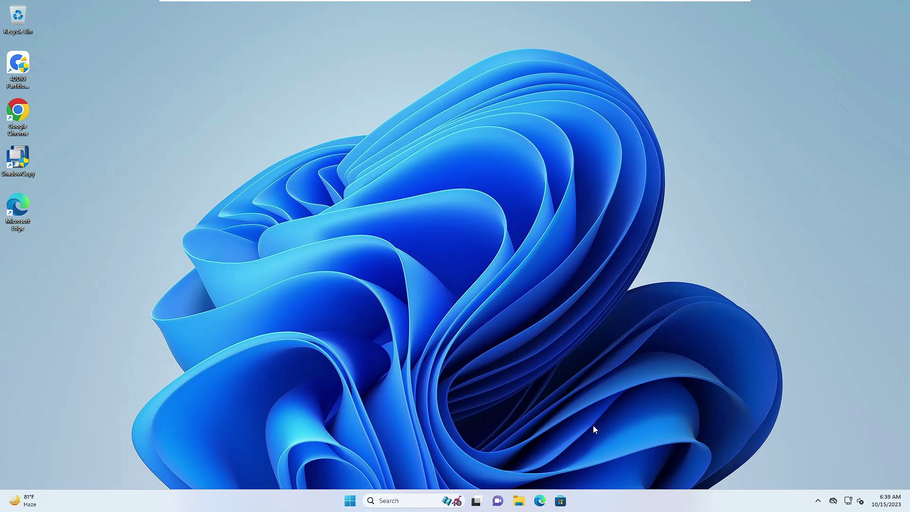
{"action": "left_click", "coordinate": [406, 500]}
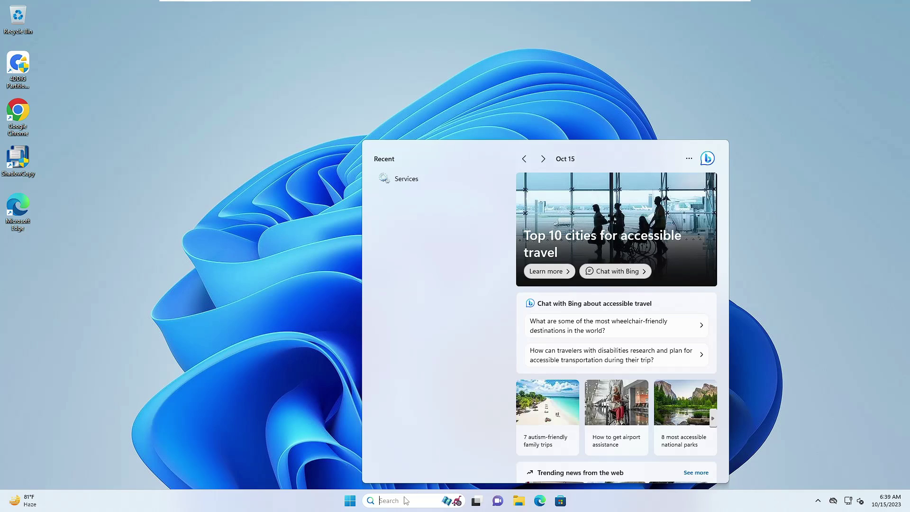
{"action": "type", "text": "ser"}
{"action": "type", "text": "vices"}
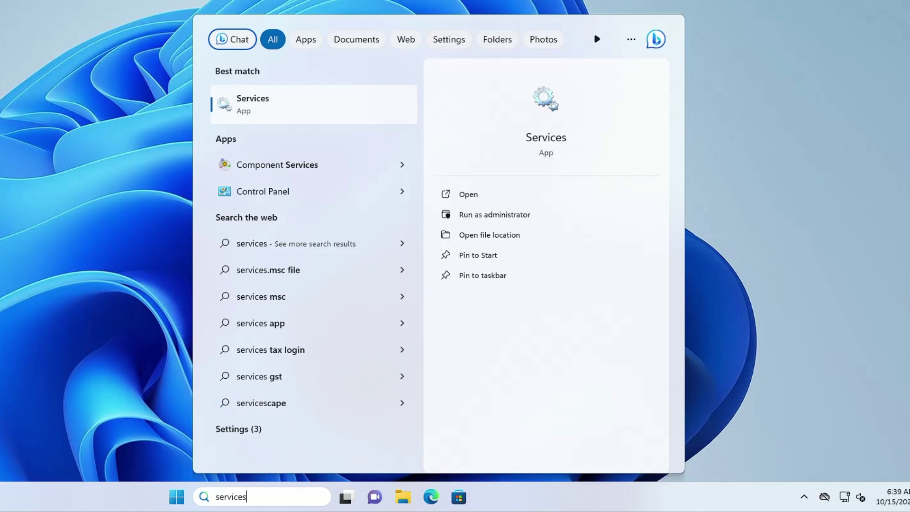
{"action": "key", "text": "Return"}
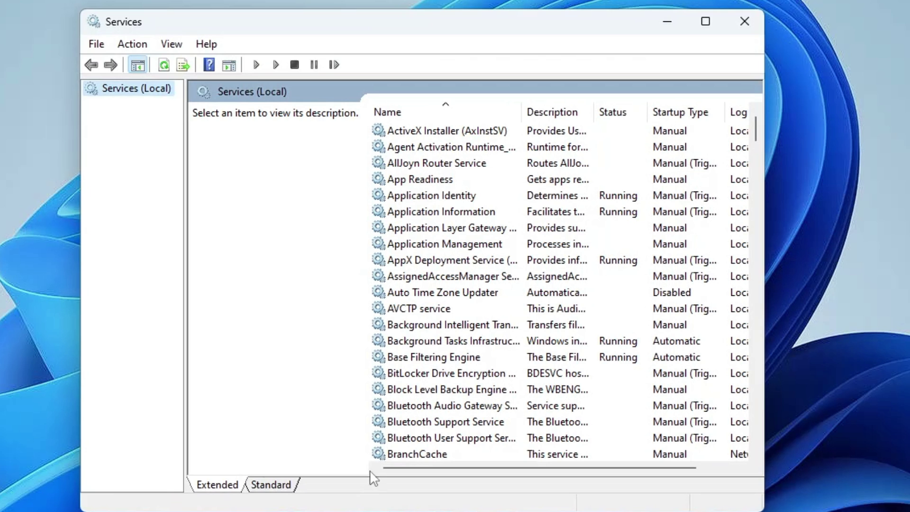
Scroll the services list and select the stopped Windows Audio service
{"action": "left_click", "coordinate": [468, 291]}
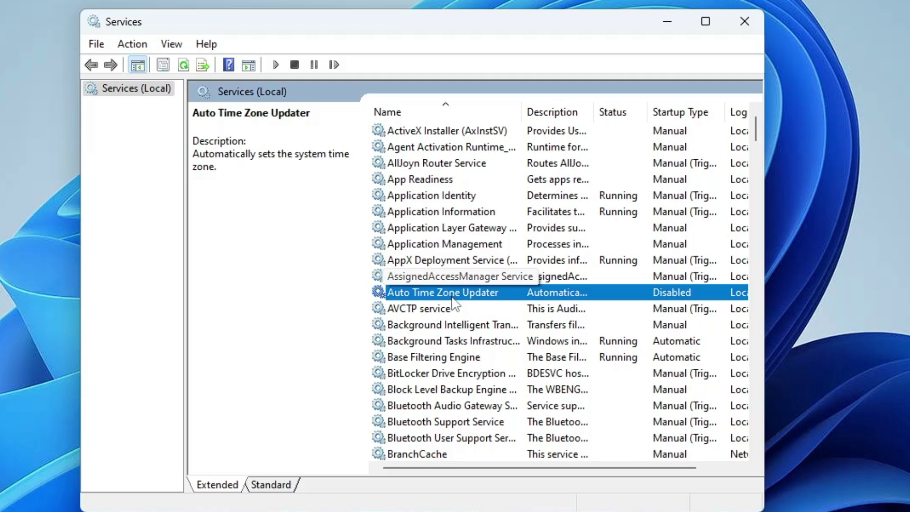
{"action": "scroll", "coordinate": [460, 280], "scroll_direction": "down", "scroll_amount": 15}
{"action": "scroll", "coordinate": [461, 327], "scroll_direction": "down", "scroll_amount": 20}
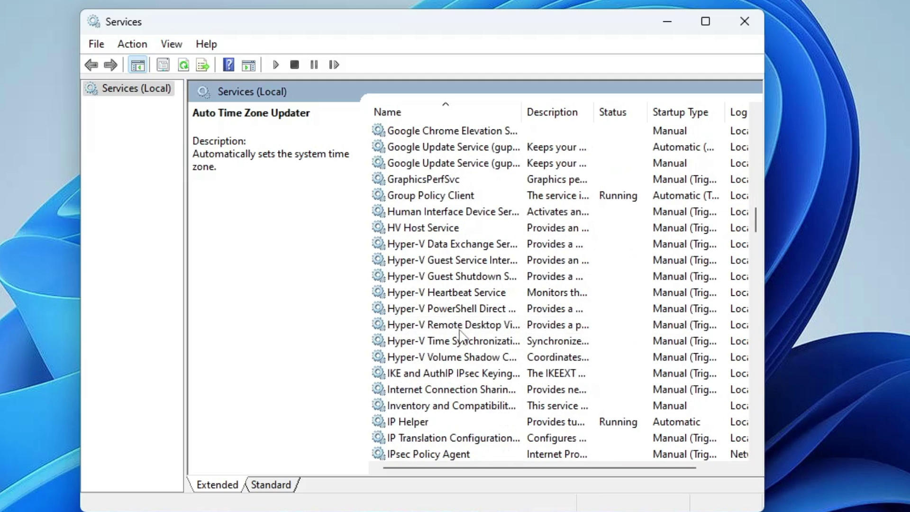
{"action": "scroll", "coordinate": [455, 308], "scroll_direction": "down", "scroll_amount": 20}
{"action": "left_click", "coordinate": [433, 277]}
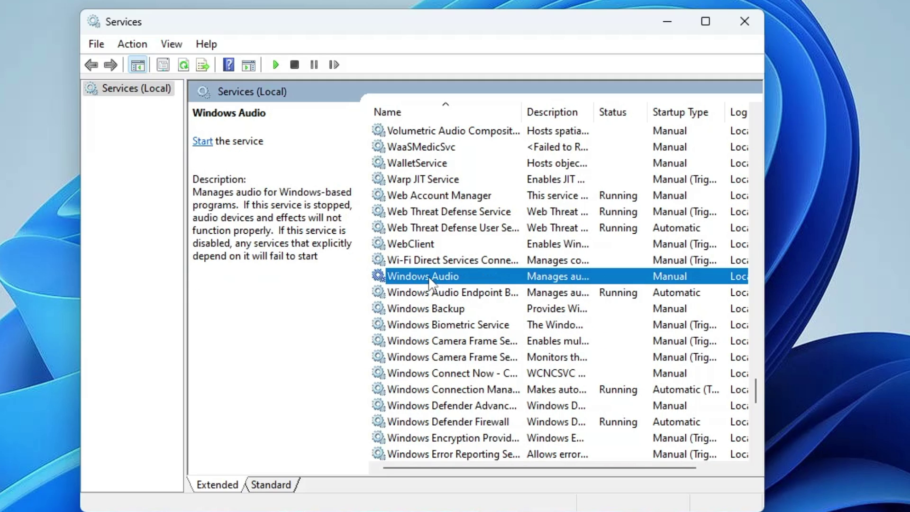
Set Windows Audio's startup type to Automatic, start the service, and apply the change
{"action": "double_click", "coordinate": [453, 277]}
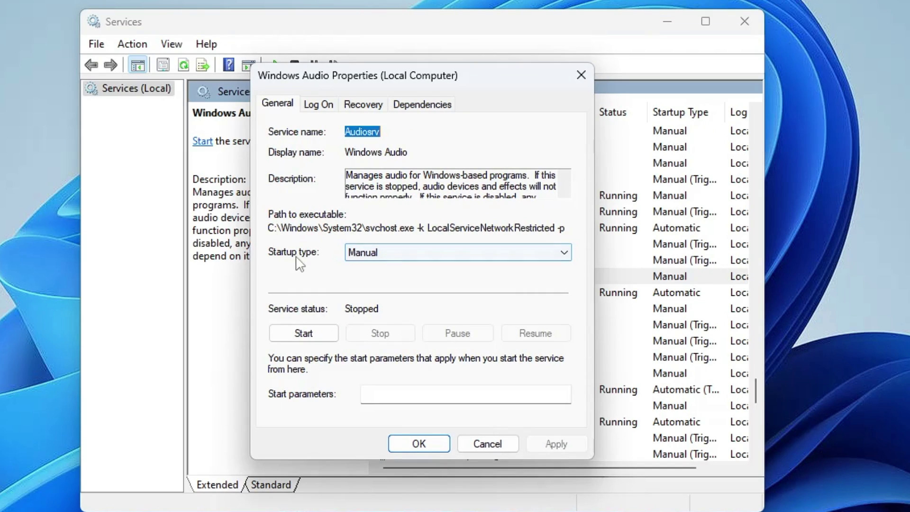
{"action": "left_click", "coordinate": [376, 256]}
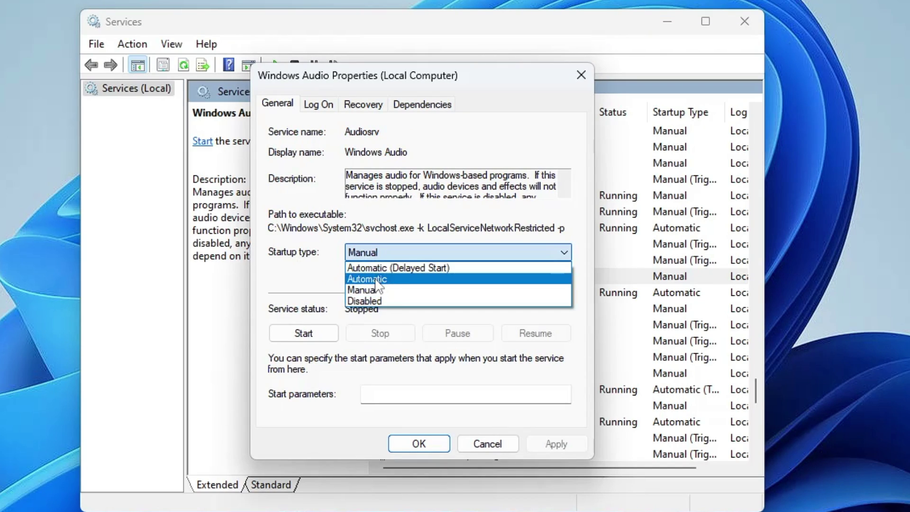
{"action": "left_click", "coordinate": [379, 280]}
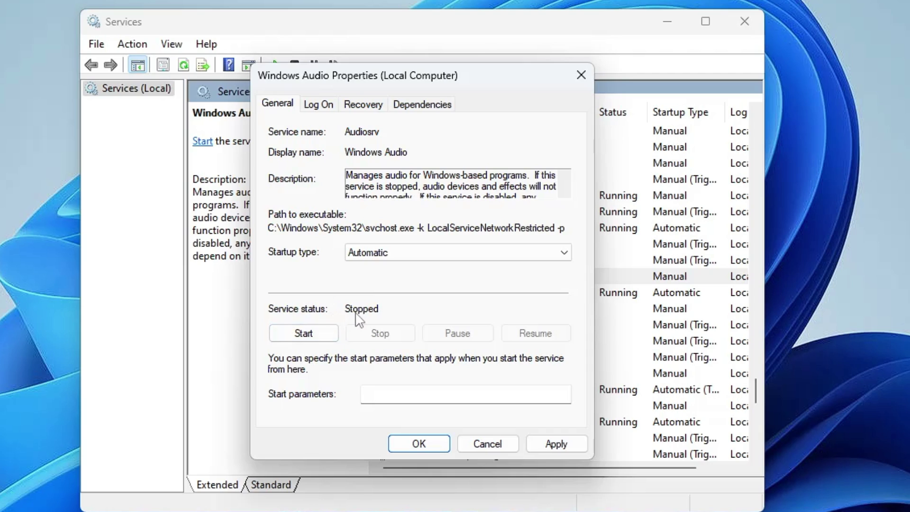
{"action": "left_click", "coordinate": [303, 333]}
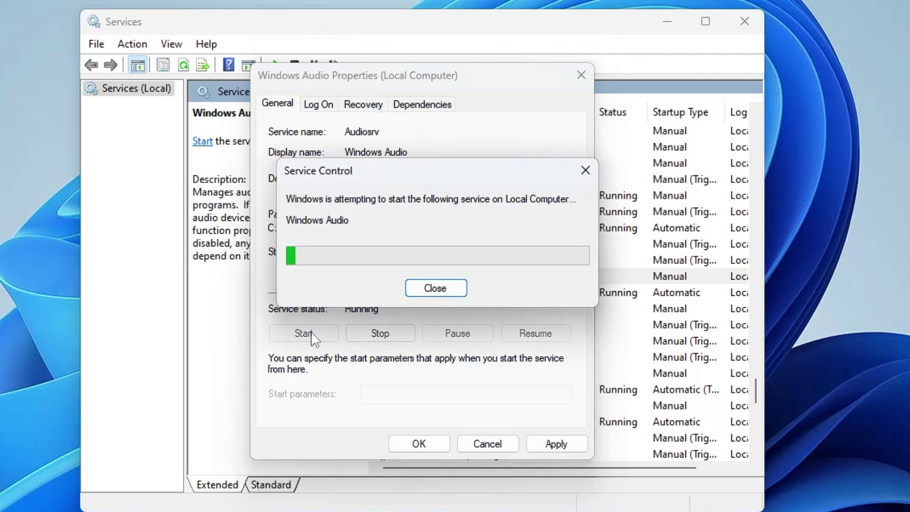
{"action": "left_click", "coordinate": [553, 443]}
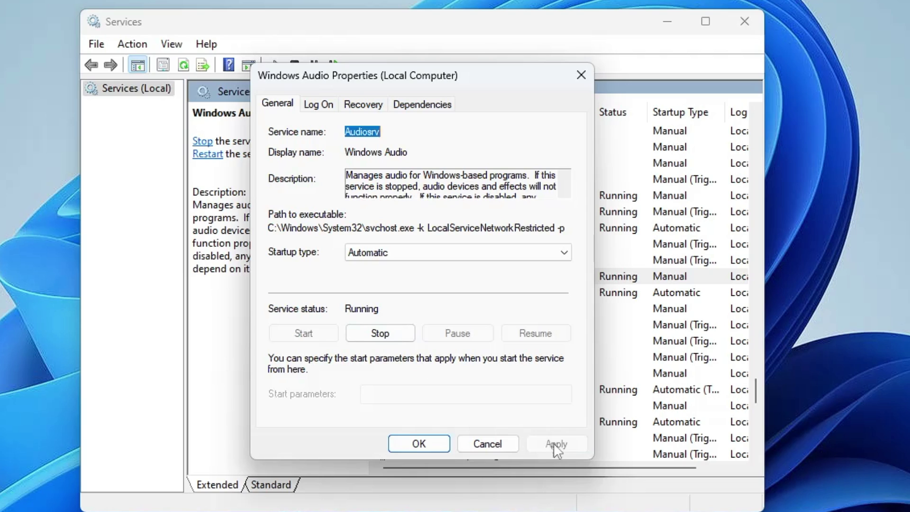
{"action": "left_click", "coordinate": [418, 443]}
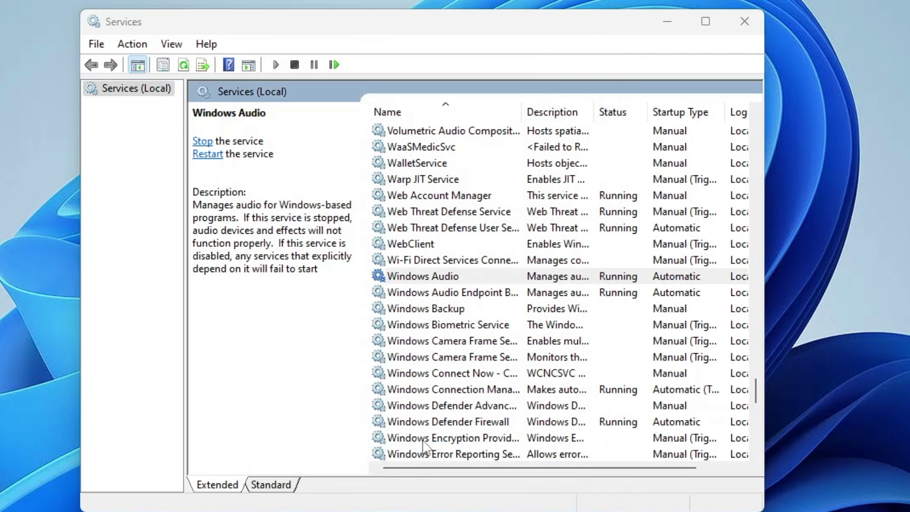
Check that Windows Audio Endpoint Builder is running, browse the list, then close Services
{"action": "left_click", "coordinate": [447, 325]}
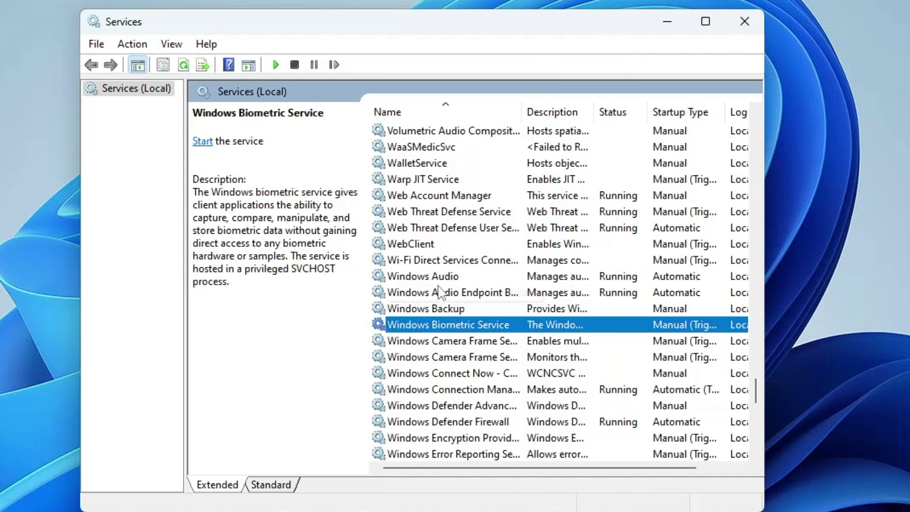
{"action": "left_click", "coordinate": [441, 291]}
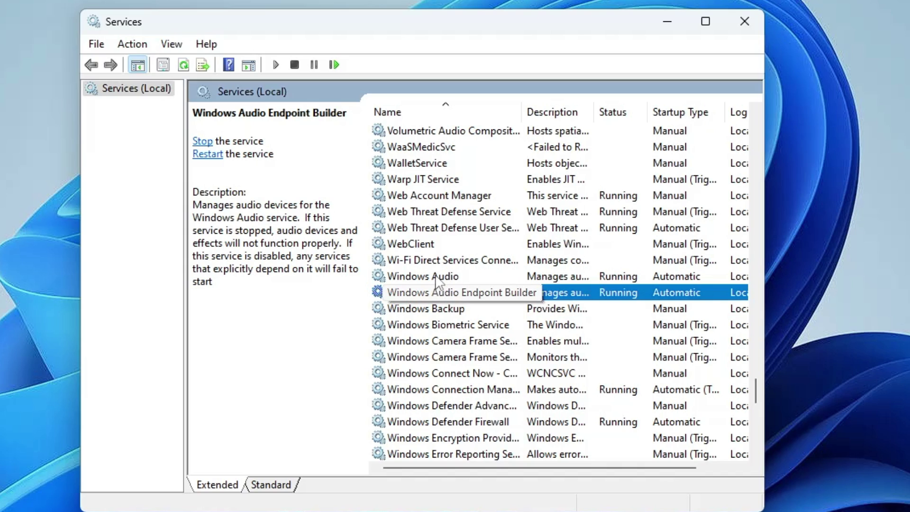
{"action": "left_click", "coordinate": [436, 243]}
{"action": "key", "text": "r"}
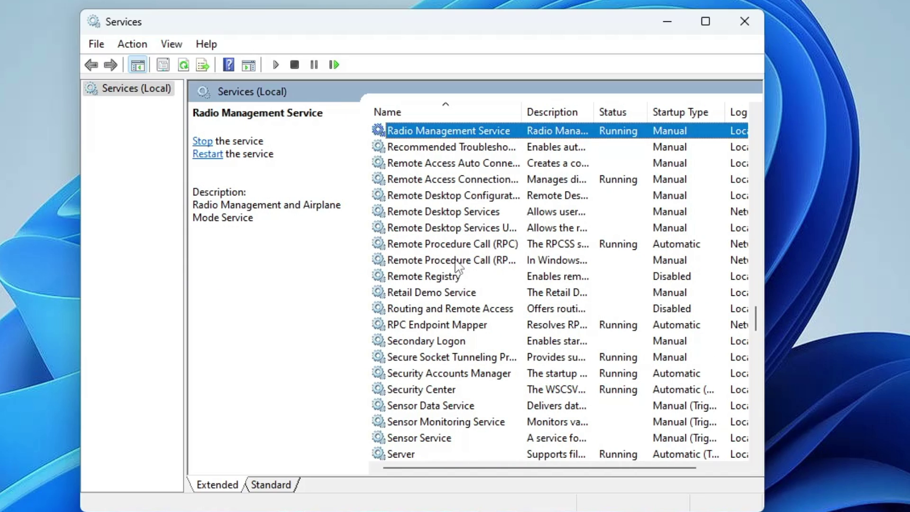
{"action": "scroll", "coordinate": [457, 270], "scroll_direction": "up", "scroll_amount": 1}
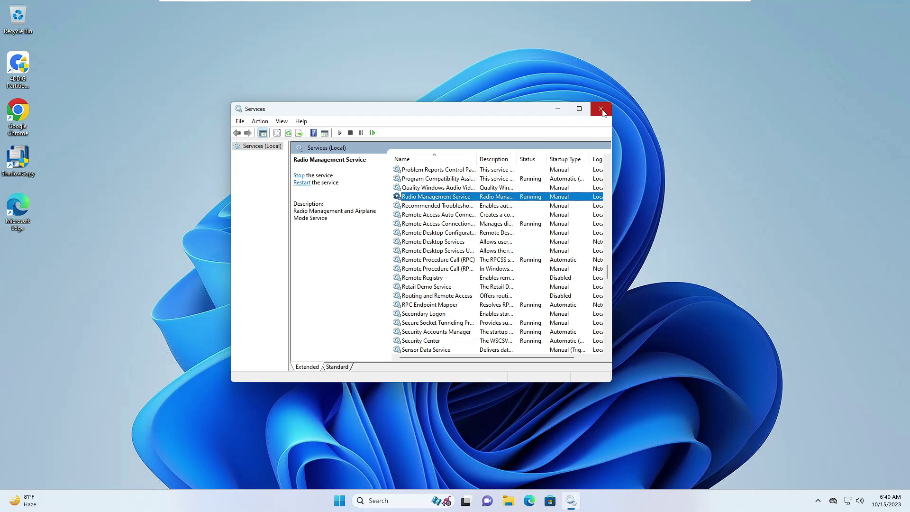
{"action": "left_click", "coordinate": [601, 109]}
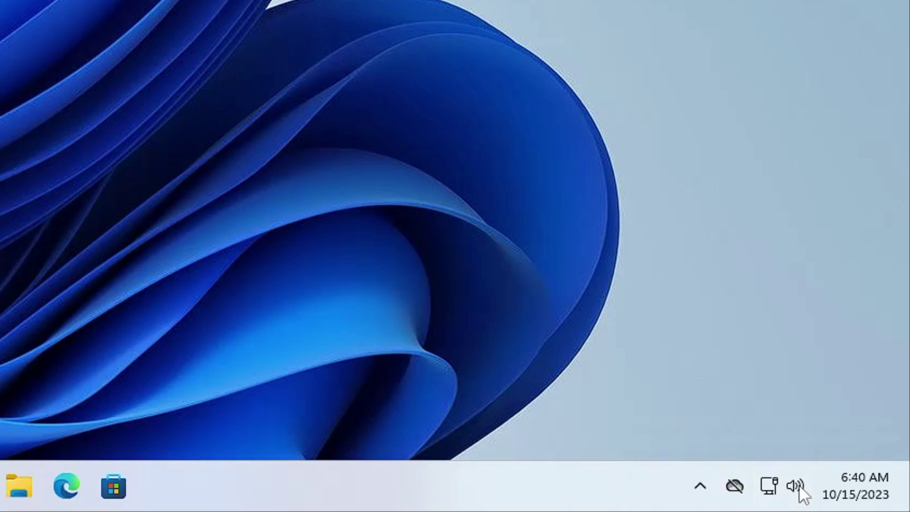
{"action": "left_click", "coordinate": [800, 486]}
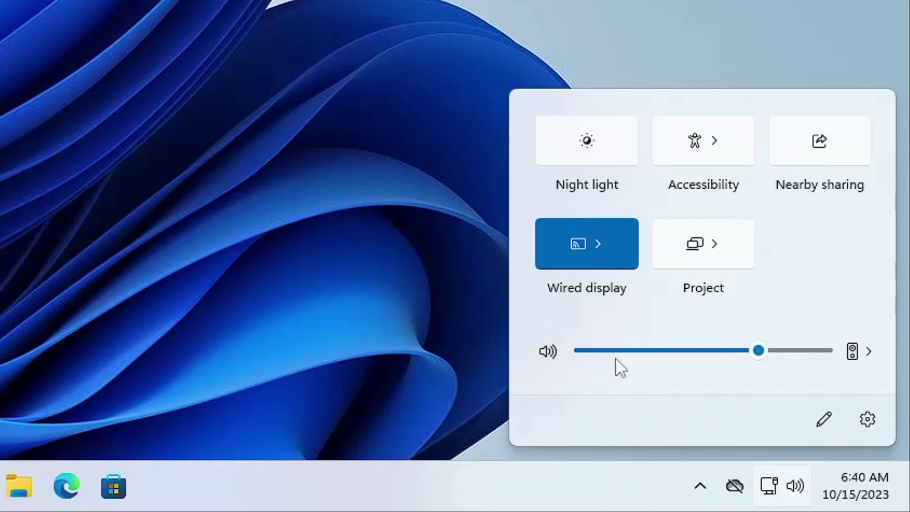
{"action": "left_click", "coordinate": [377, 236]}
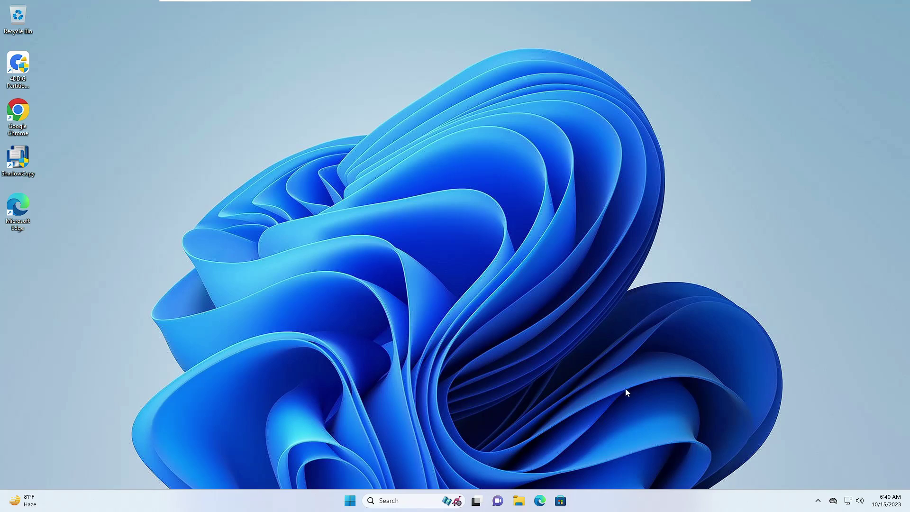
Go from Settings to Windows Update's advanced options and the Optional updates page
{"action": "right_click", "coordinate": [351, 501]}
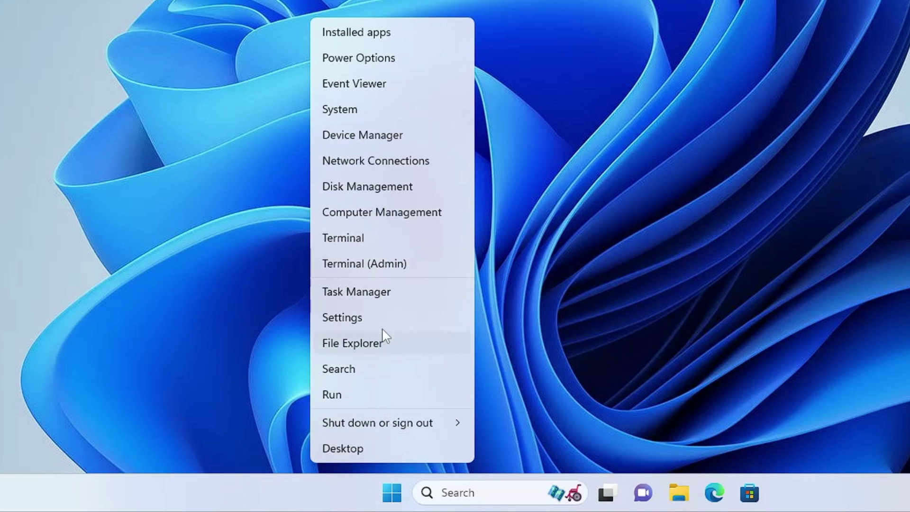
{"action": "left_click", "coordinate": [365, 320]}
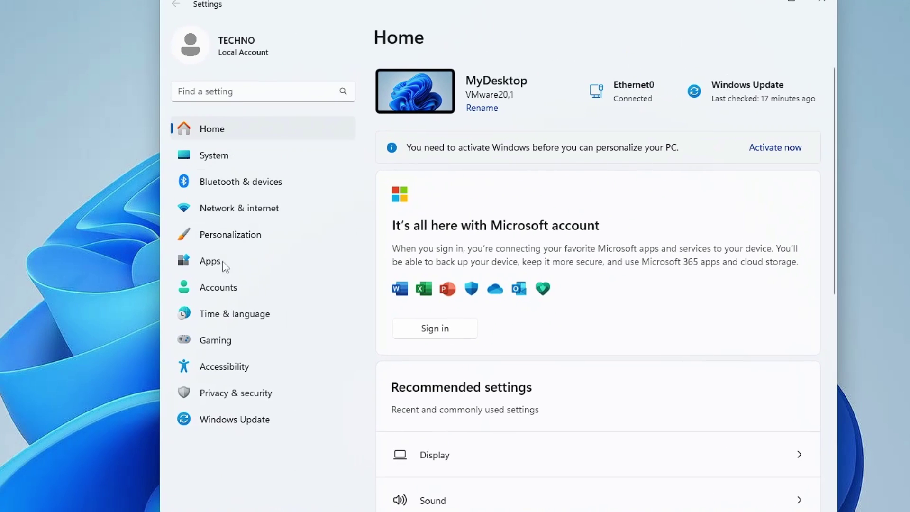
{"action": "left_click", "coordinate": [239, 423]}
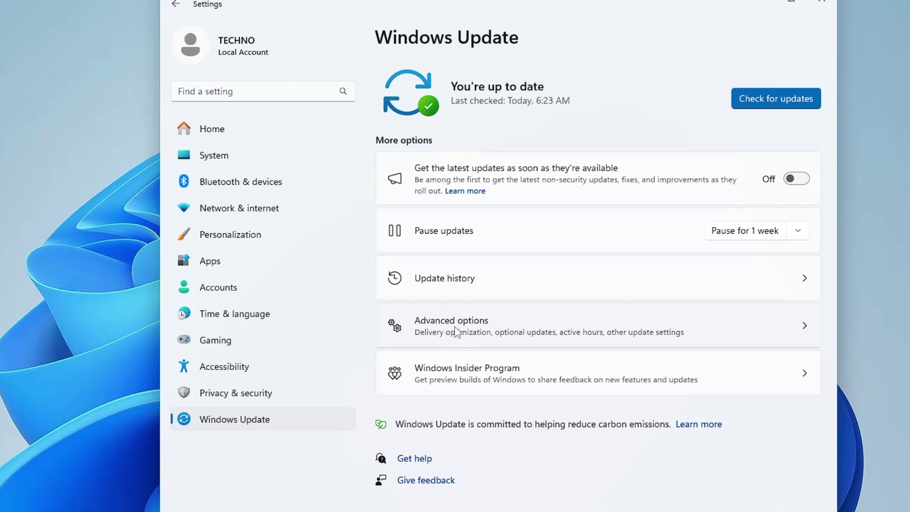
{"action": "left_click", "coordinate": [568, 339]}
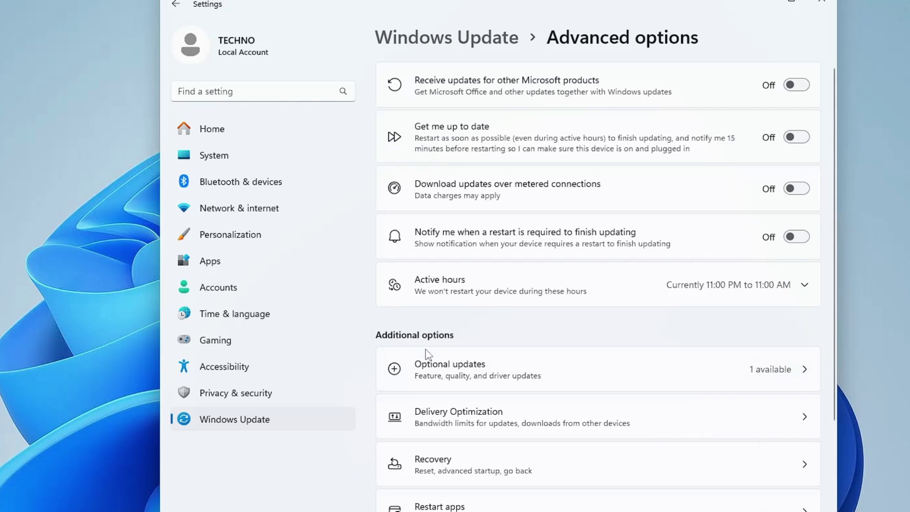
{"action": "left_click", "coordinate": [474, 375]}
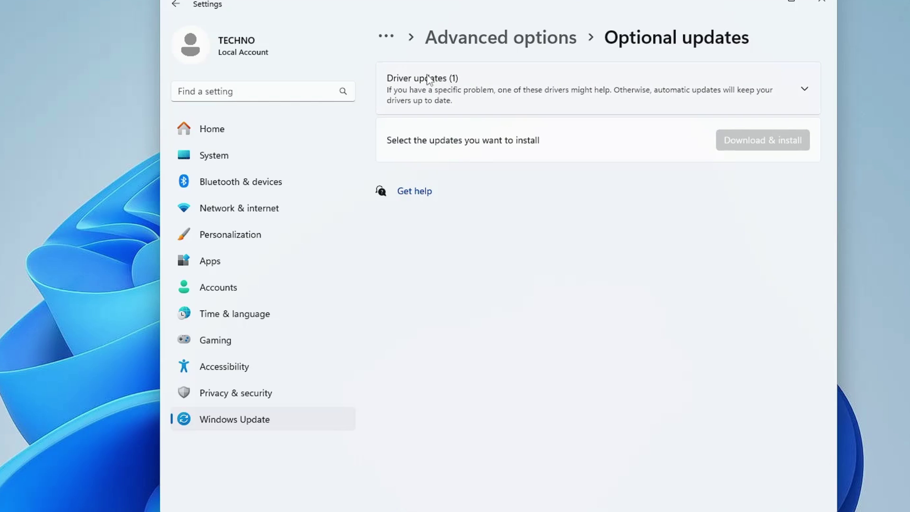
Review the driver updates, selecting the VMware display driver, and return to Windows Update
{"action": "left_click", "coordinate": [488, 90]}
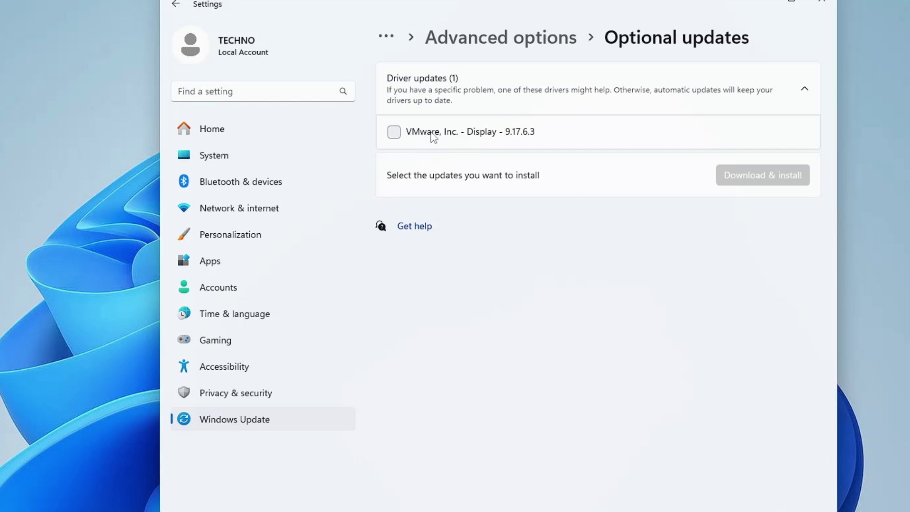
{"action": "left_click", "coordinate": [393, 134]}
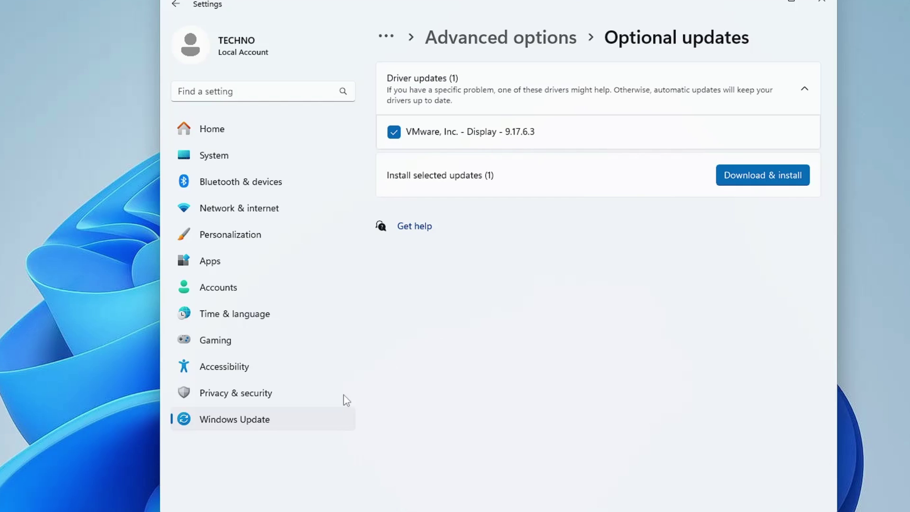
{"action": "left_click", "coordinate": [264, 425]}
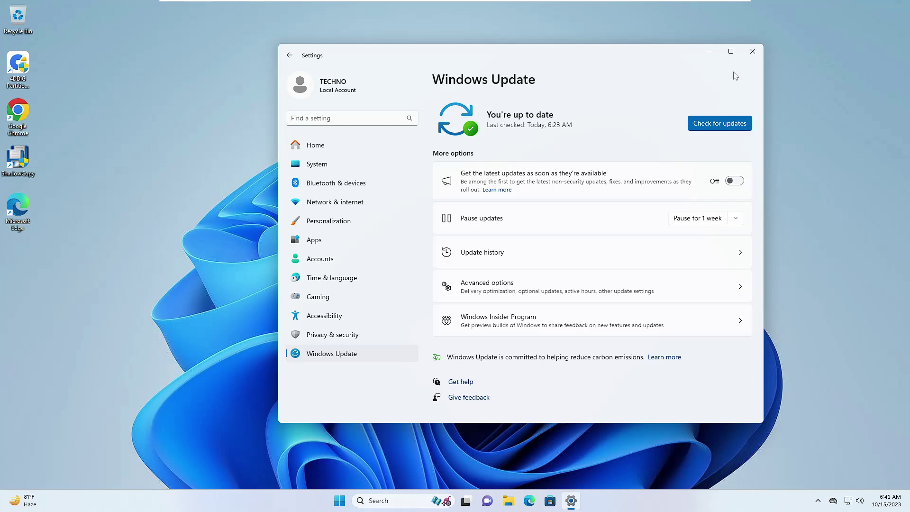
Close Settings, open Device Manager, and expand Audio inputs and outputs to select Speakers
{"action": "left_click", "coordinate": [751, 52]}
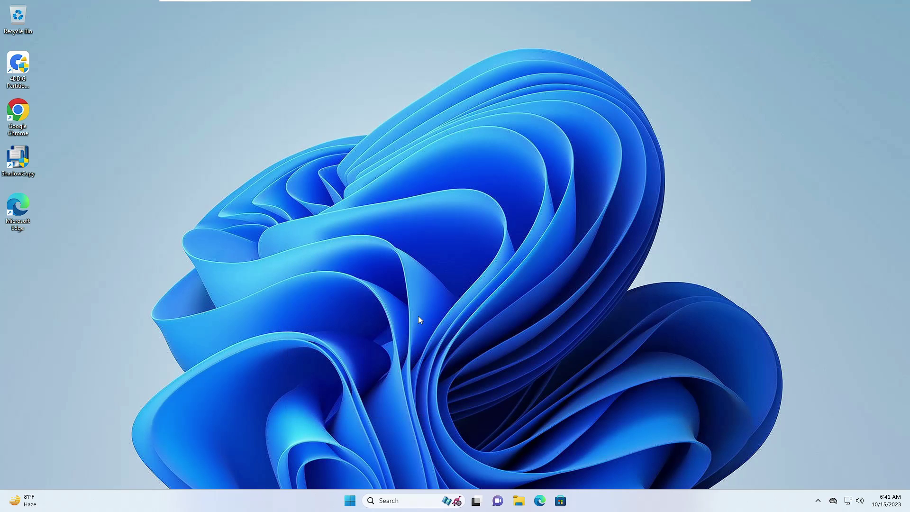
{"action": "right_click", "coordinate": [351, 501]}
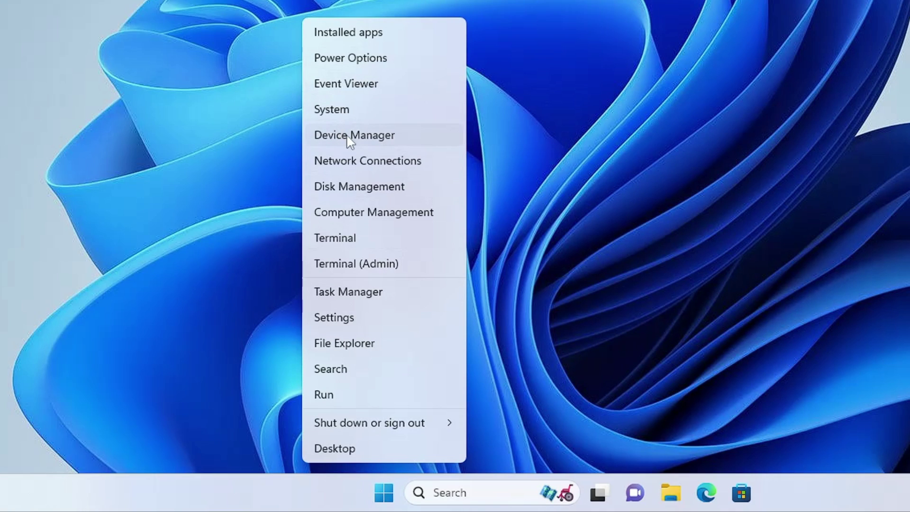
{"action": "left_click", "coordinate": [349, 138]}
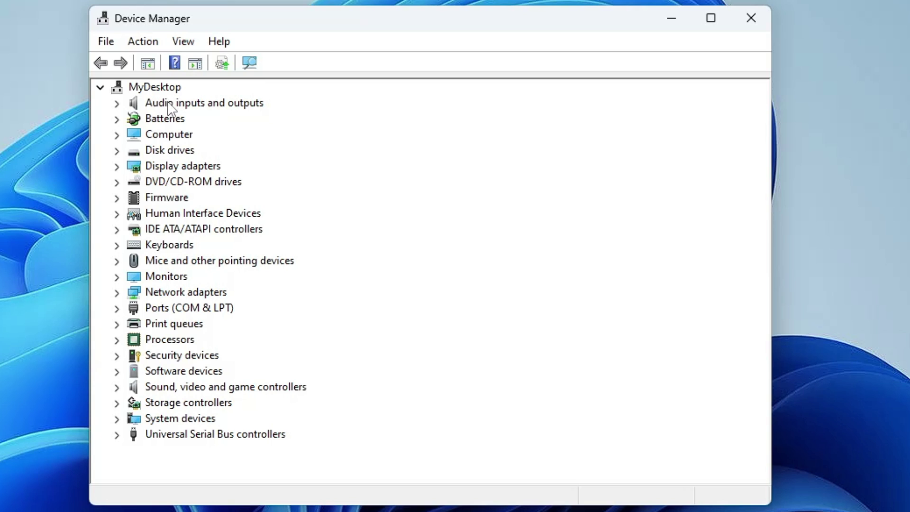
{"action": "double_click", "coordinate": [250, 108]}
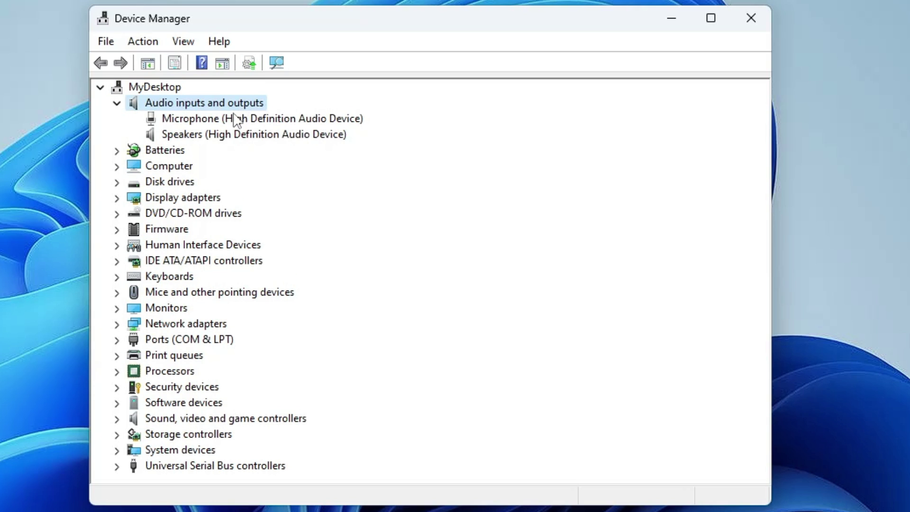
{"action": "left_click", "coordinate": [221, 120]}
{"action": "left_click", "coordinate": [216, 138]}
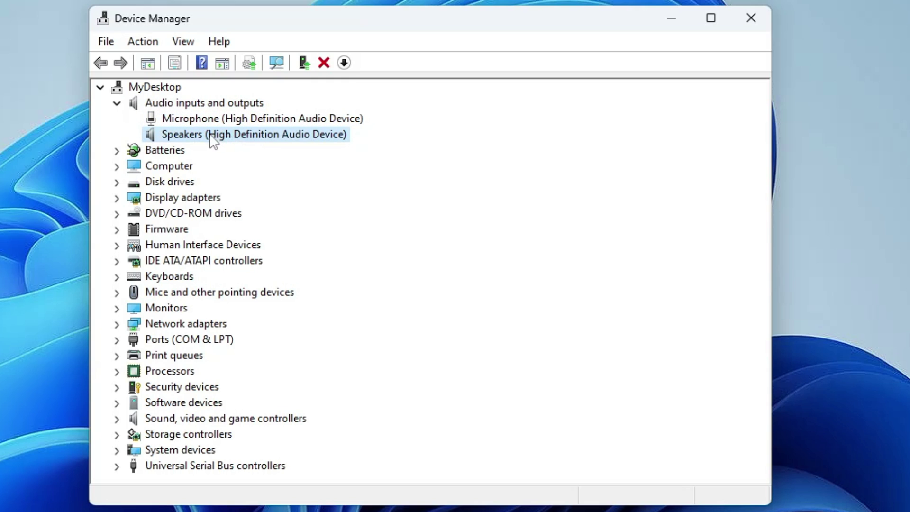
Search automatically for a Speakers driver update; the best driver is already installed
{"action": "right_click", "coordinate": [242, 141]}
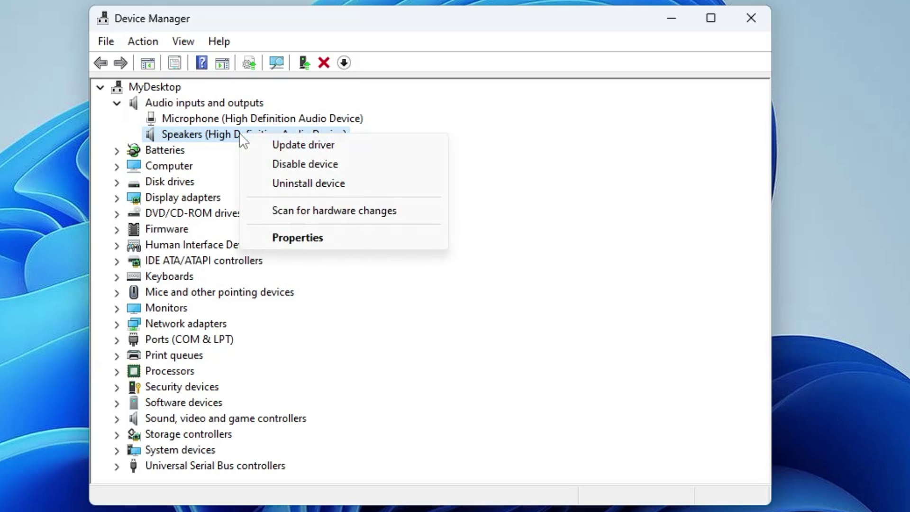
{"action": "left_click", "coordinate": [294, 146]}
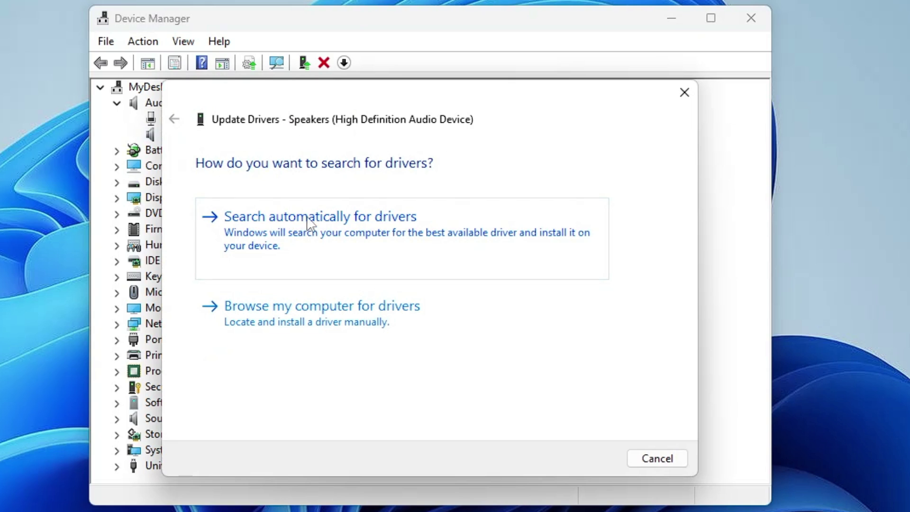
{"action": "left_click", "coordinate": [334, 222]}
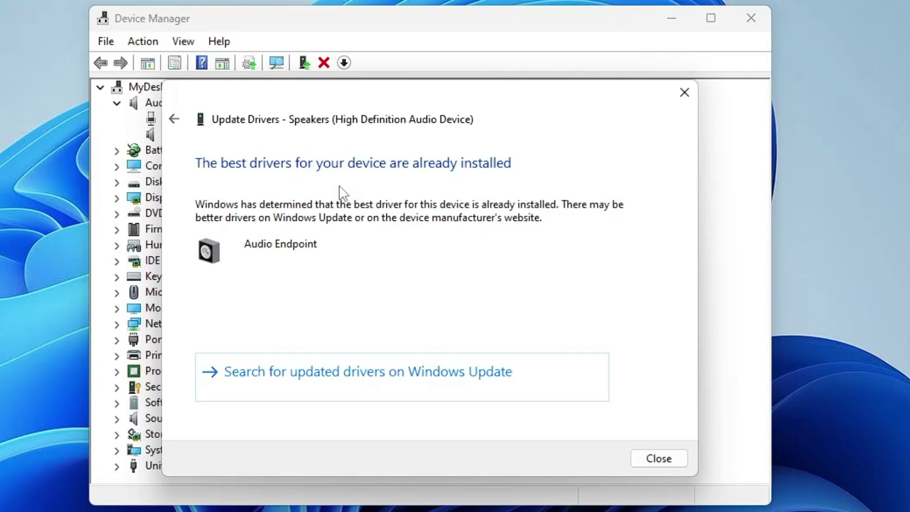
{"action": "left_click", "coordinate": [667, 461]}
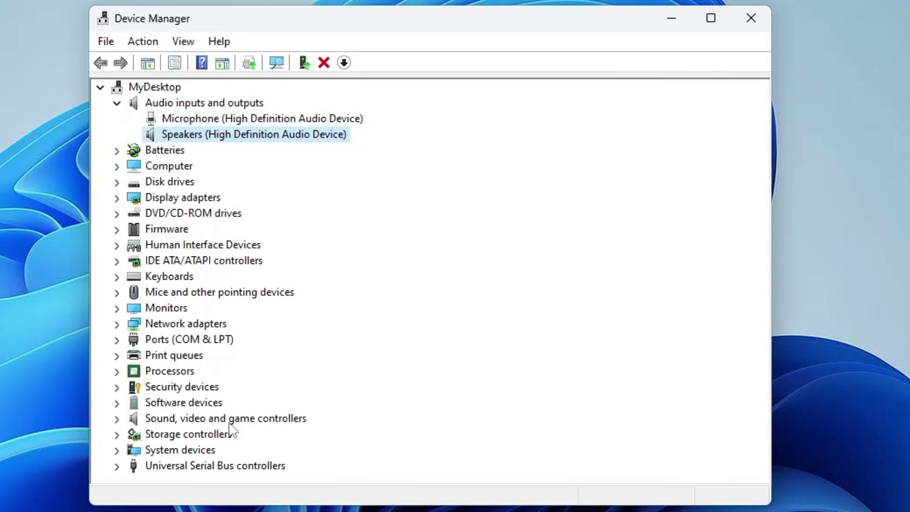
Auto-update the High Definition Audio Device driver, then collapse both audio categories
{"action": "double_click", "coordinate": [283, 419]}
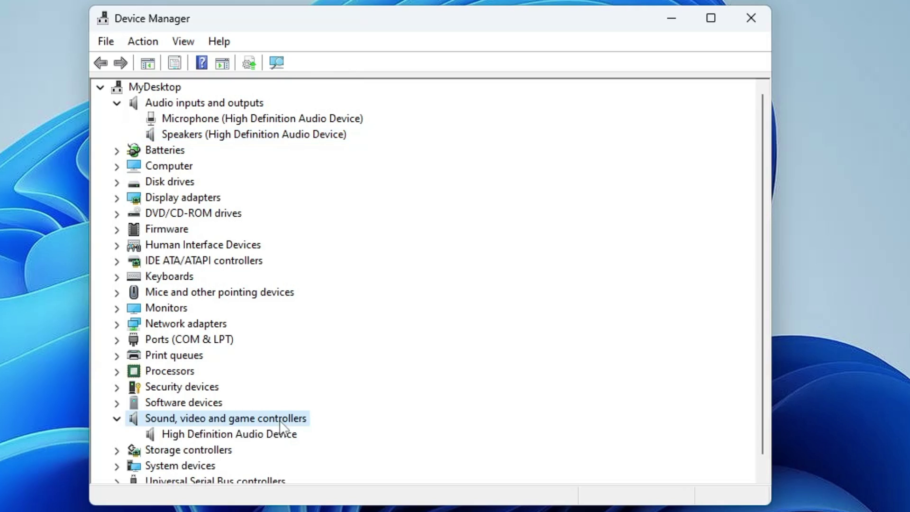
{"action": "left_click", "coordinate": [230, 423]}
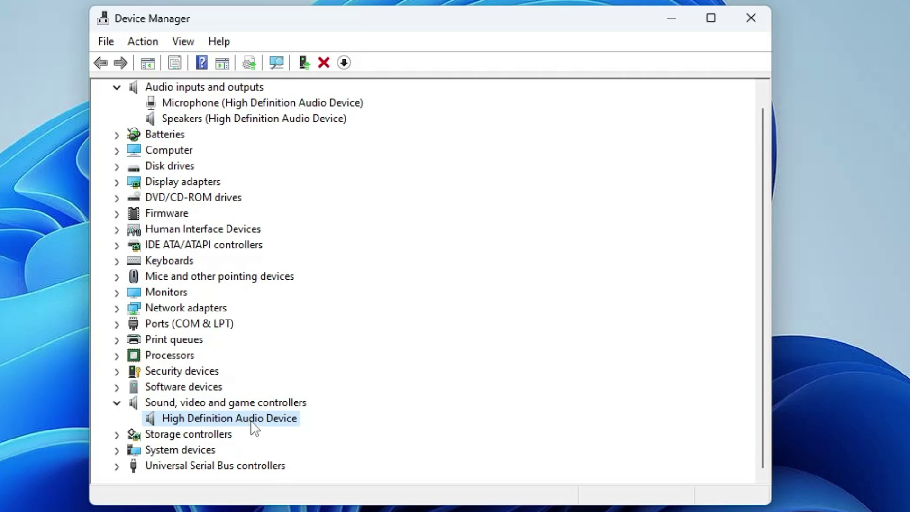
{"action": "right_click", "coordinate": [242, 422]}
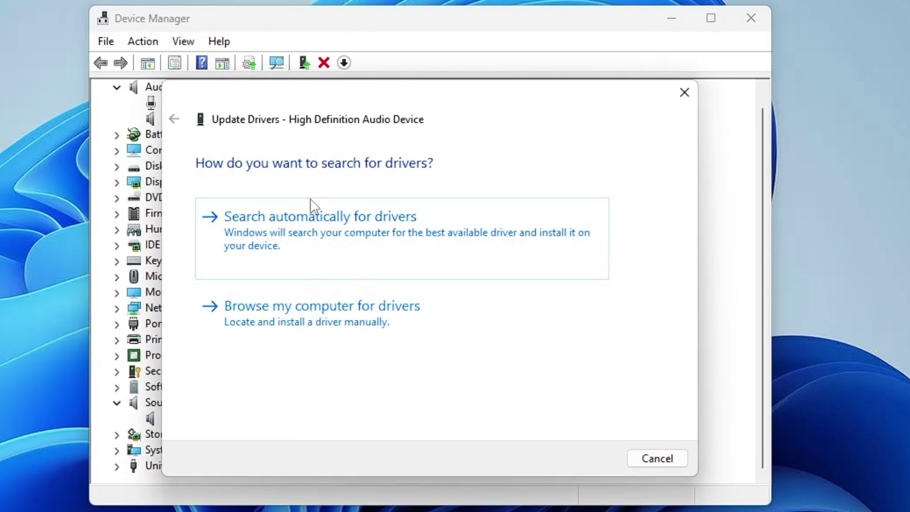
{"action": "left_click", "coordinate": [306, 218]}
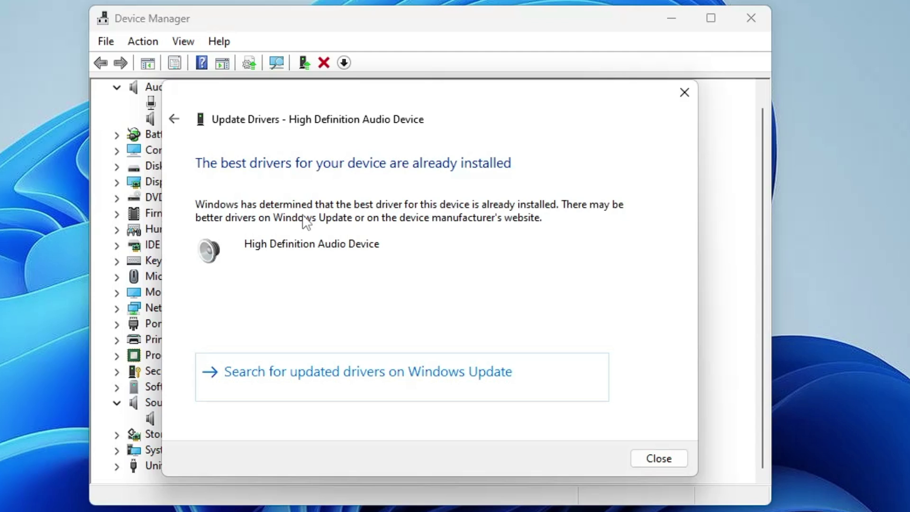
{"action": "left_click", "coordinate": [653, 458]}
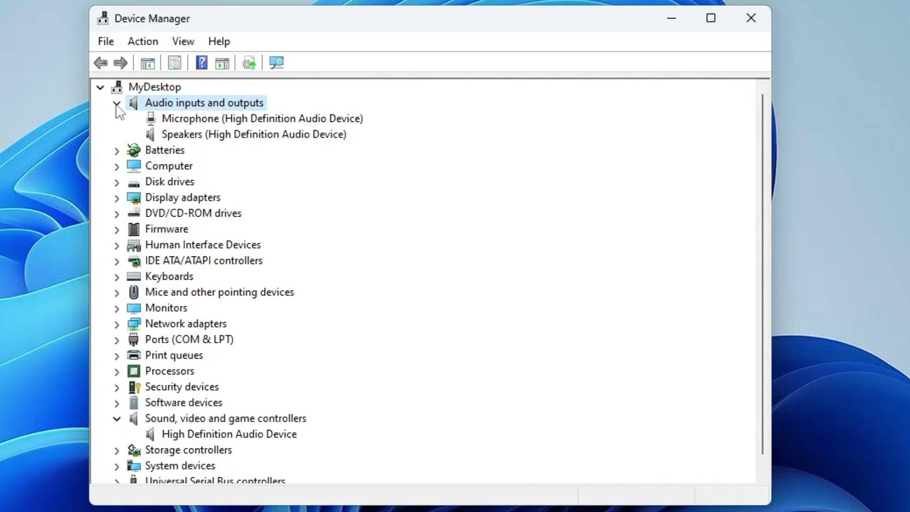
{"action": "left_click", "coordinate": [117, 103]}
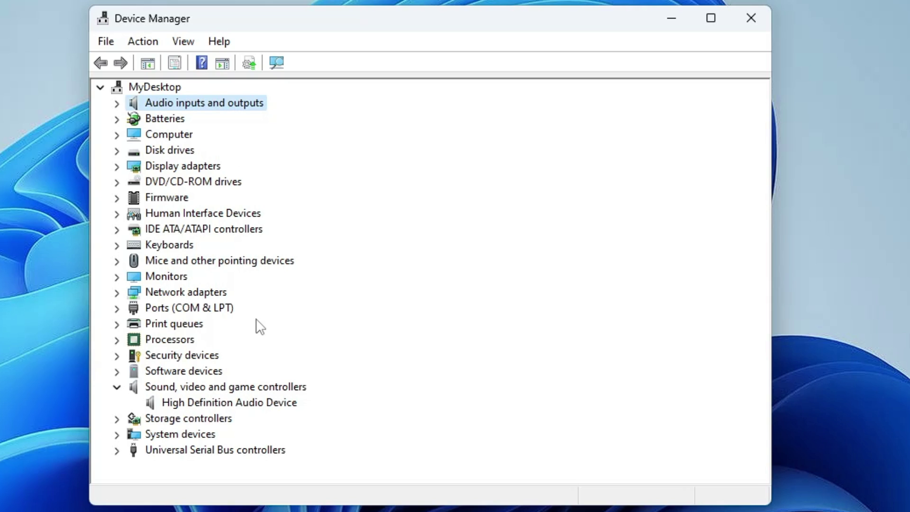
{"action": "left_click", "coordinate": [116, 387]}
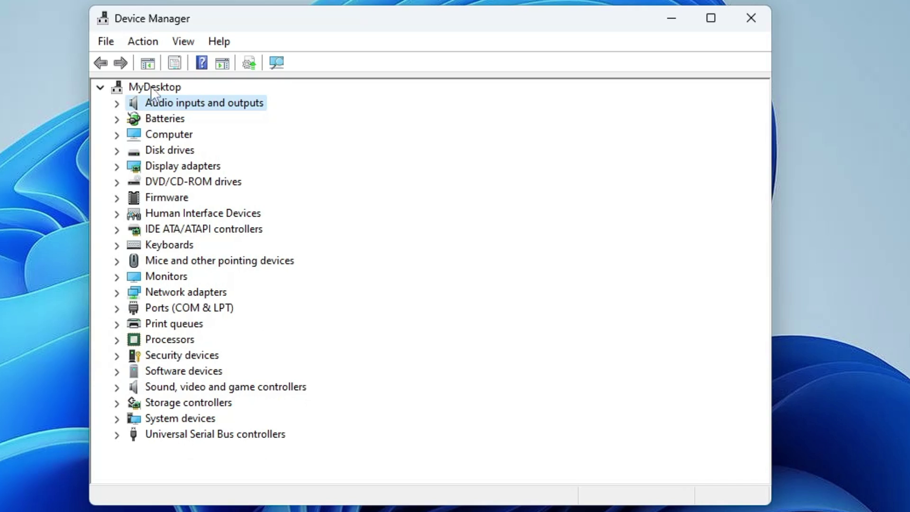
Show hidden devices, then scan for hardware changes with Computer selected
{"action": "left_click", "coordinate": [183, 42]}
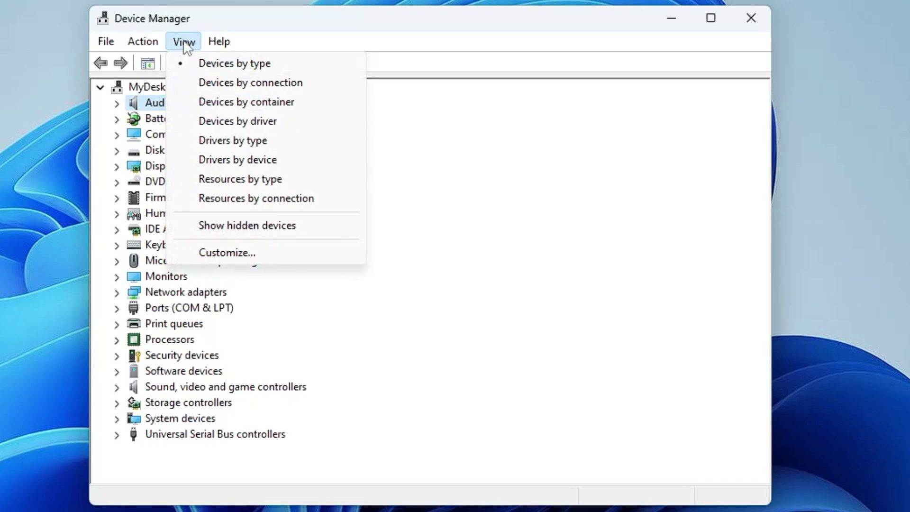
{"action": "left_click", "coordinate": [216, 226]}
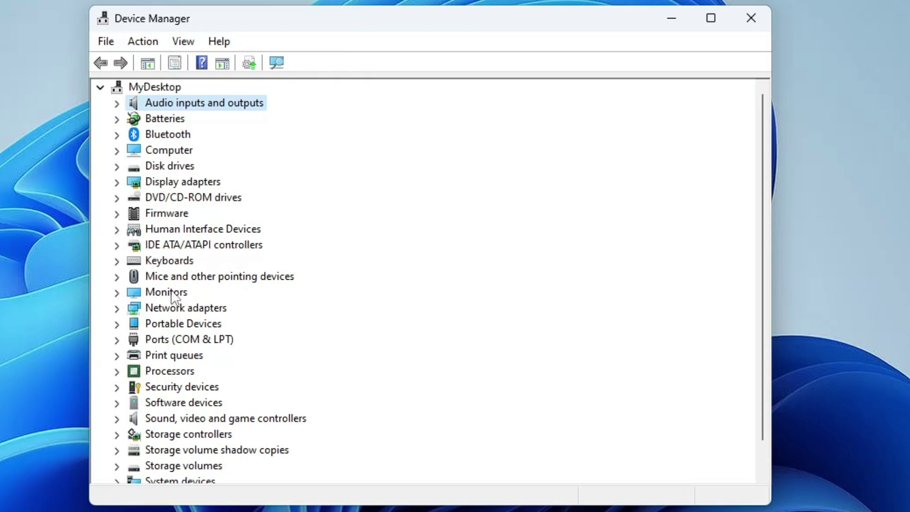
{"action": "left_click", "coordinate": [178, 153]}
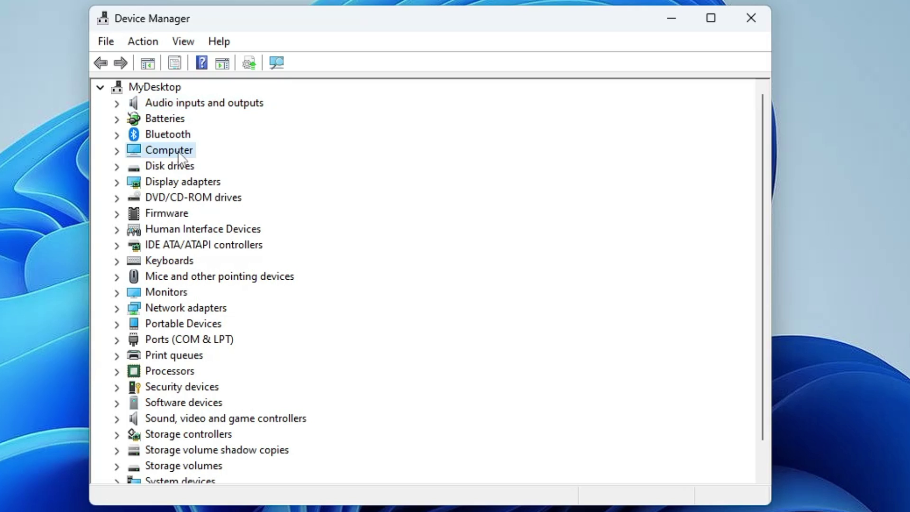
{"action": "left_click", "coordinate": [144, 42]}
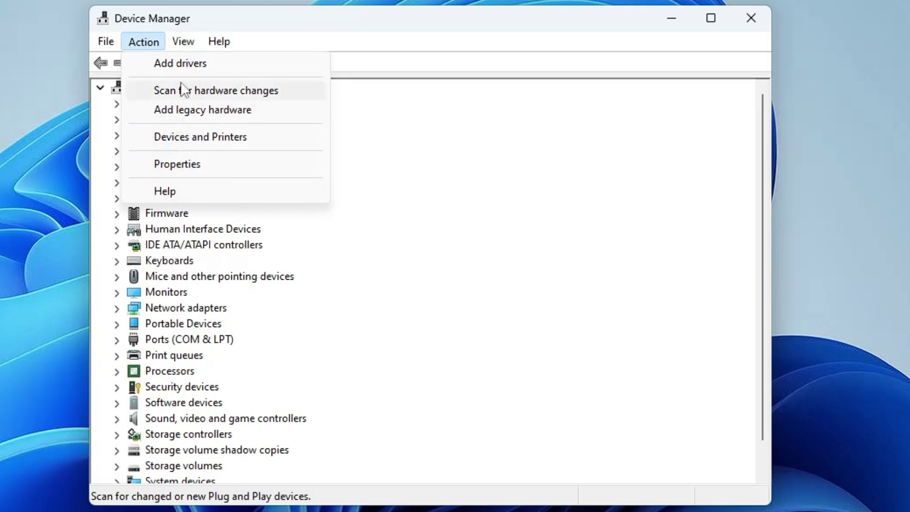
{"action": "left_click", "coordinate": [188, 94]}
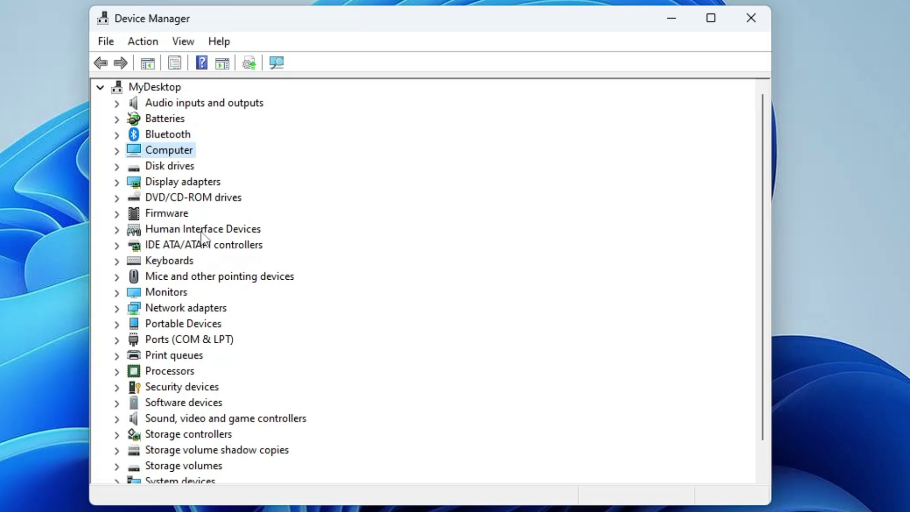
{"action": "scroll", "coordinate": [206, 247], "scroll_direction": "down", "scroll_amount": 1}
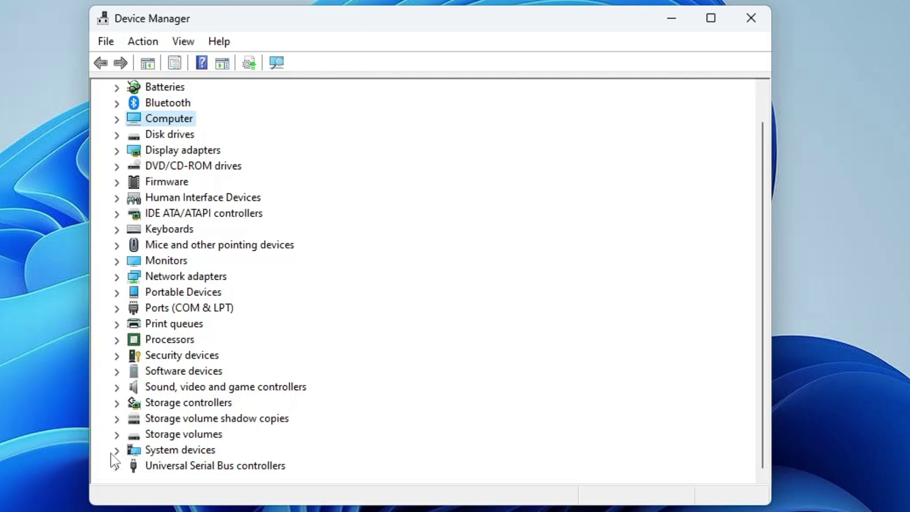
Expand System devices and inspect ACPI Fixed Feature Button's actions without uninstalling it
{"action": "double_click", "coordinate": [165, 451]}
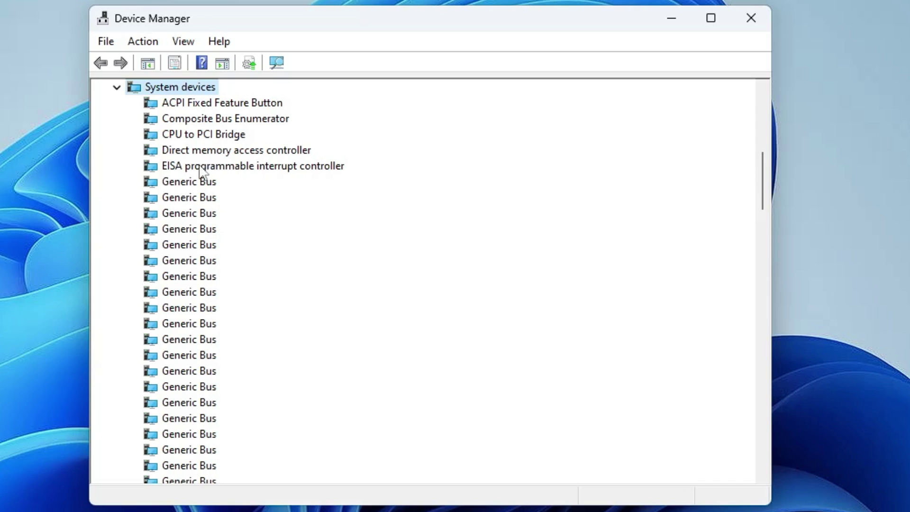
{"action": "scroll", "coordinate": [187, 225], "scroll_direction": "down", "scroll_amount": 1}
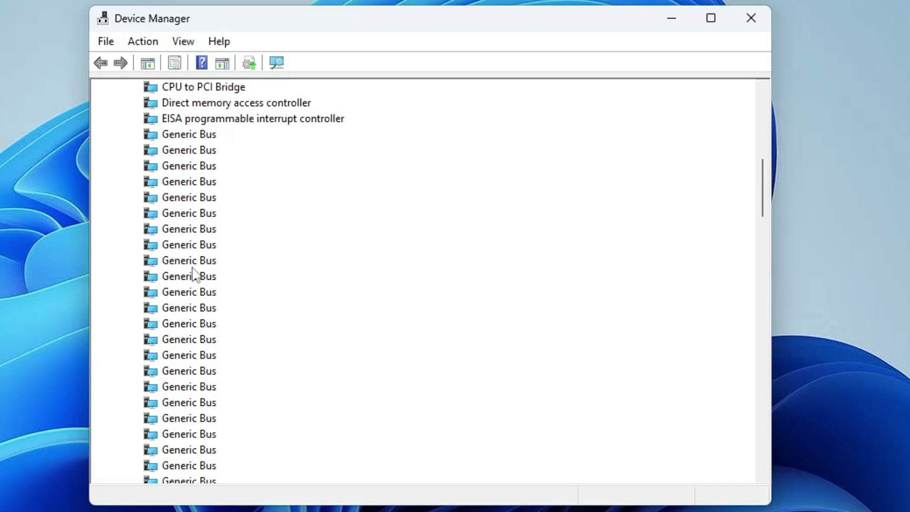
{"action": "scroll", "coordinate": [193, 273], "scroll_direction": "up", "scroll_amount": 2}
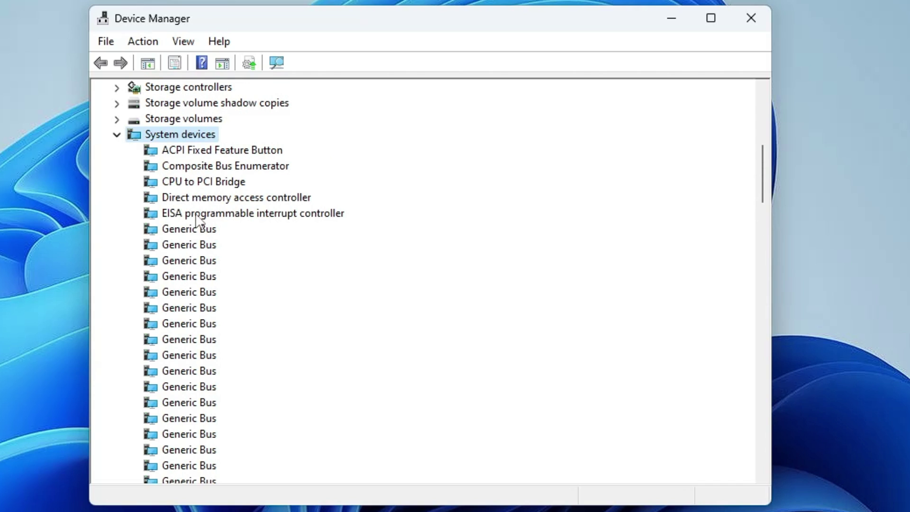
{"action": "left_click", "coordinate": [206, 152]}
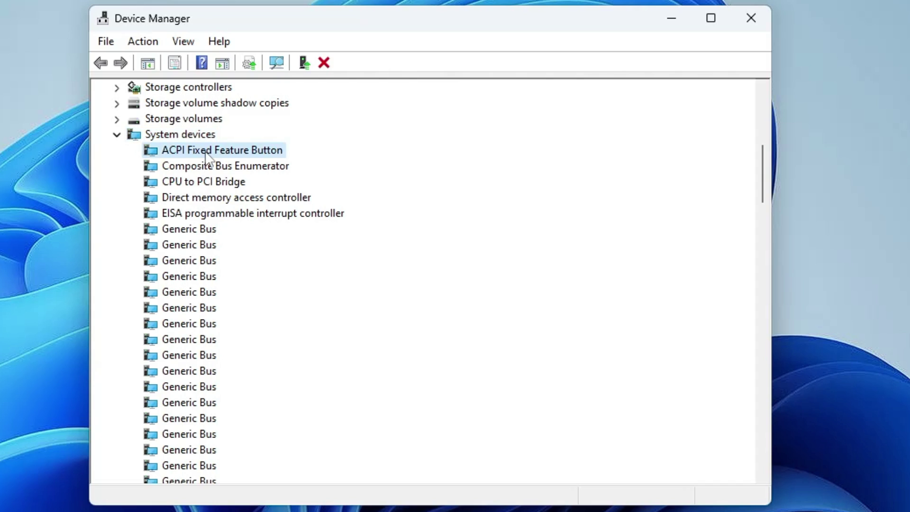
{"action": "right_click", "coordinate": [207, 155]}
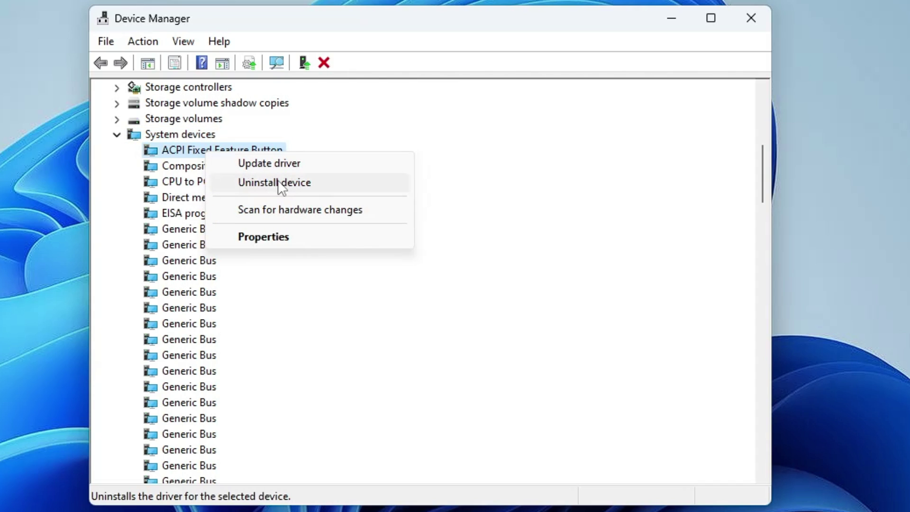
{"action": "left_click", "coordinate": [316, 293]}
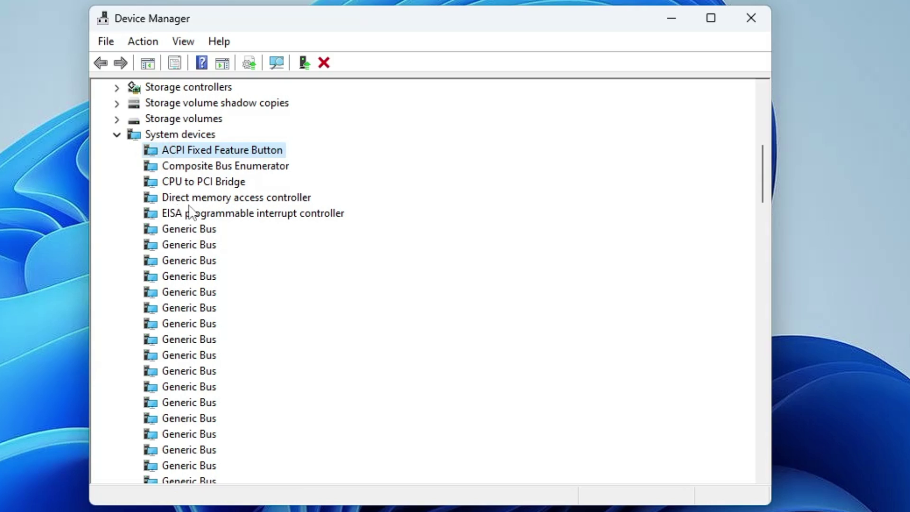
{"action": "scroll", "coordinate": [235, 258], "scroll_direction": "up", "scroll_amount": 4}
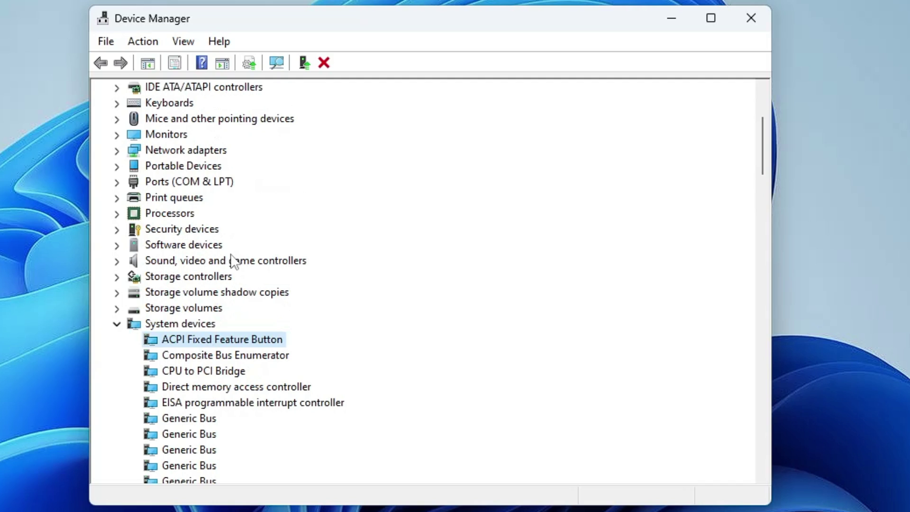
Expand Sound, video and game controllers and inspect High Definition Audio Device's actions unchanged
{"action": "double_click", "coordinate": [197, 263]}
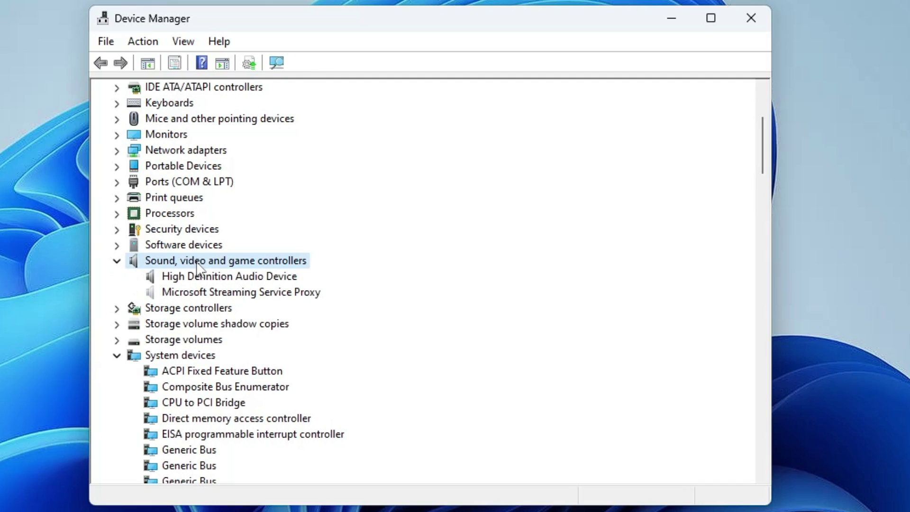
{"action": "left_click", "coordinate": [203, 294]}
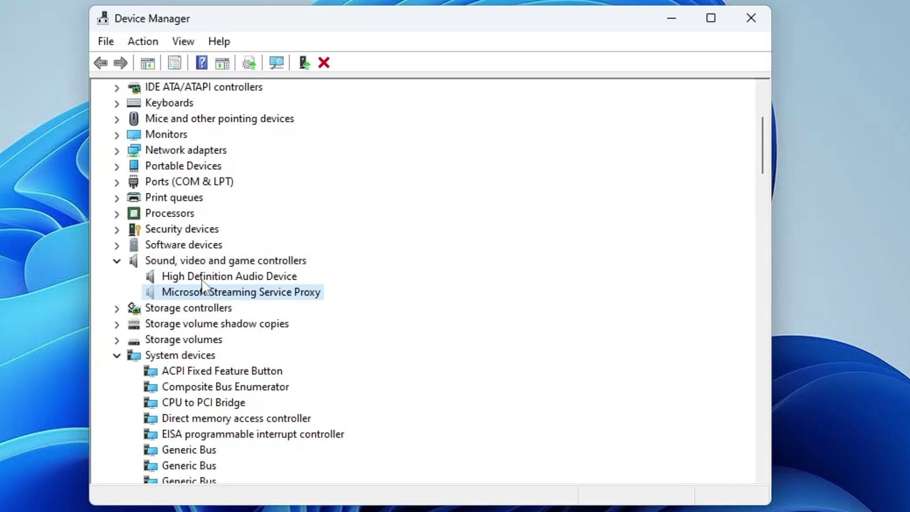
{"action": "left_click", "coordinate": [203, 279]}
{"action": "right_click", "coordinate": [204, 279]}
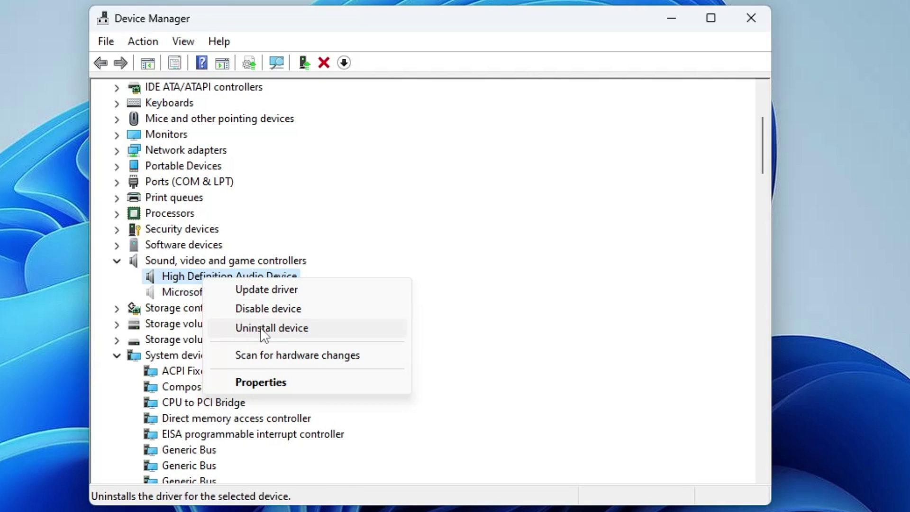
{"action": "left_click", "coordinate": [334, 246]}
{"action": "scroll", "coordinate": [260, 242], "scroll_direction": "up", "scroll_amount": 4}
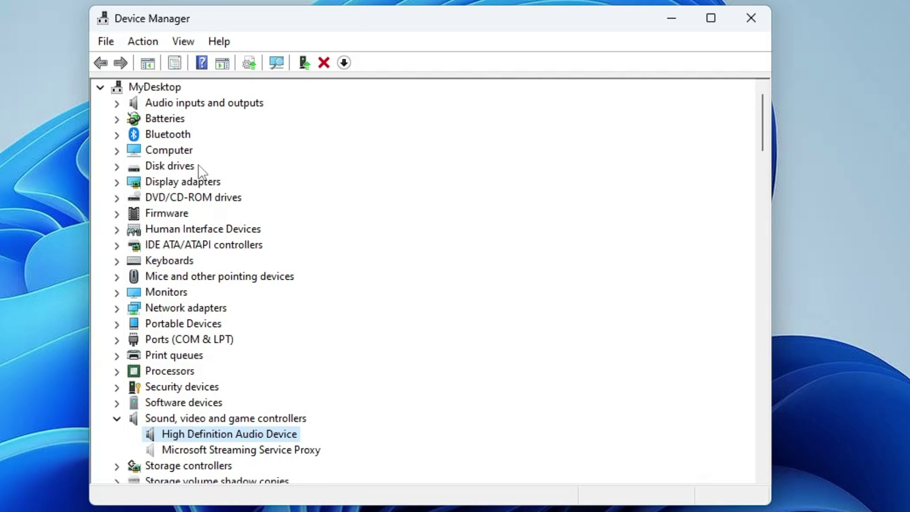
Expand Audio inputs and outputs and inspect the Speakers device's actions, leaving it unchanged
{"action": "double_click", "coordinate": [189, 105]}
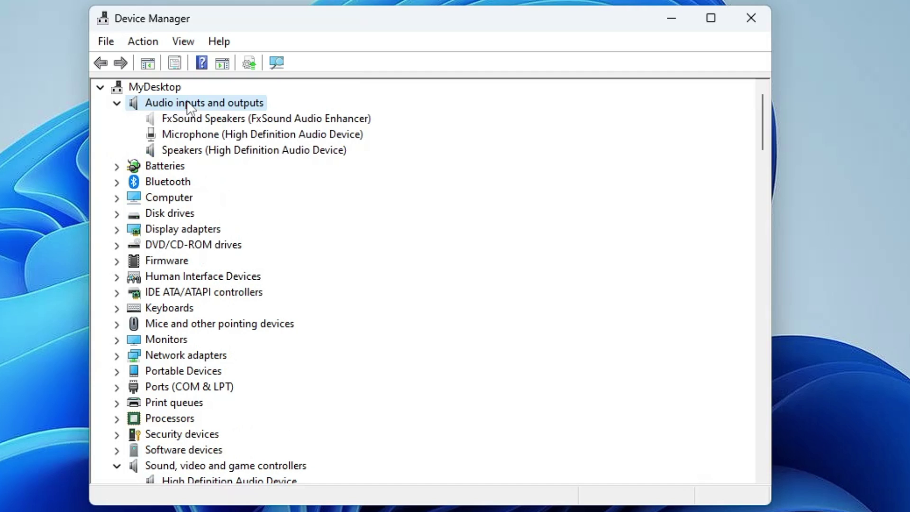
{"action": "left_click", "coordinate": [199, 155]}
{"action": "right_click", "coordinate": [236, 150]}
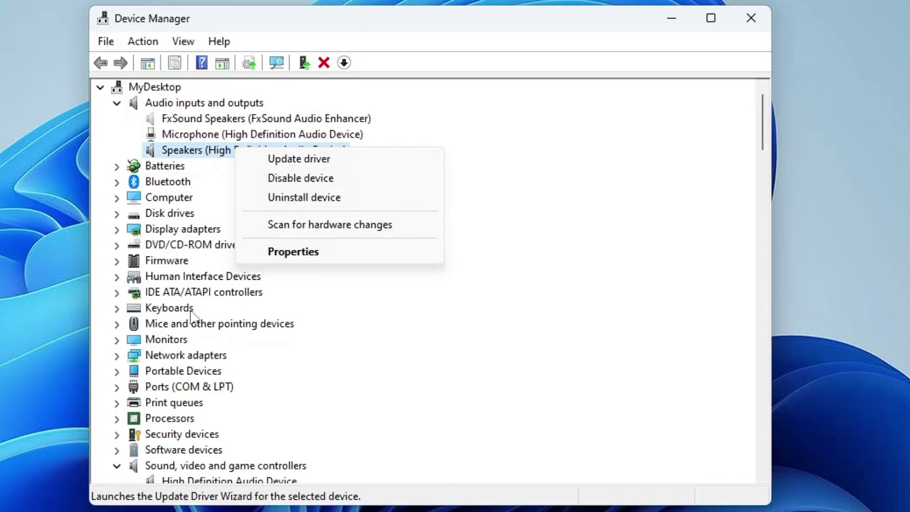
{"action": "left_click", "coordinate": [359, 322]}
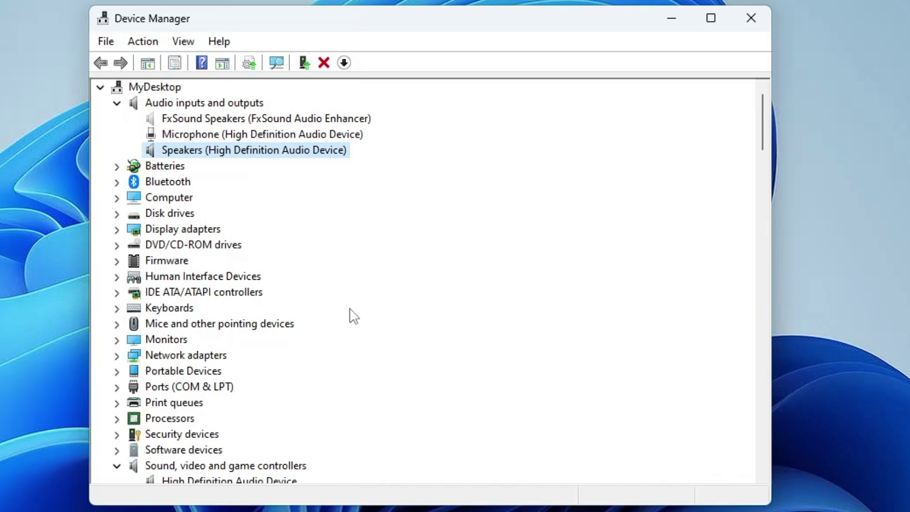
Close Device Manager and go to Settings > System > Sound, scrolled down to the advanced options
{"action": "left_click", "coordinate": [749, 19]}
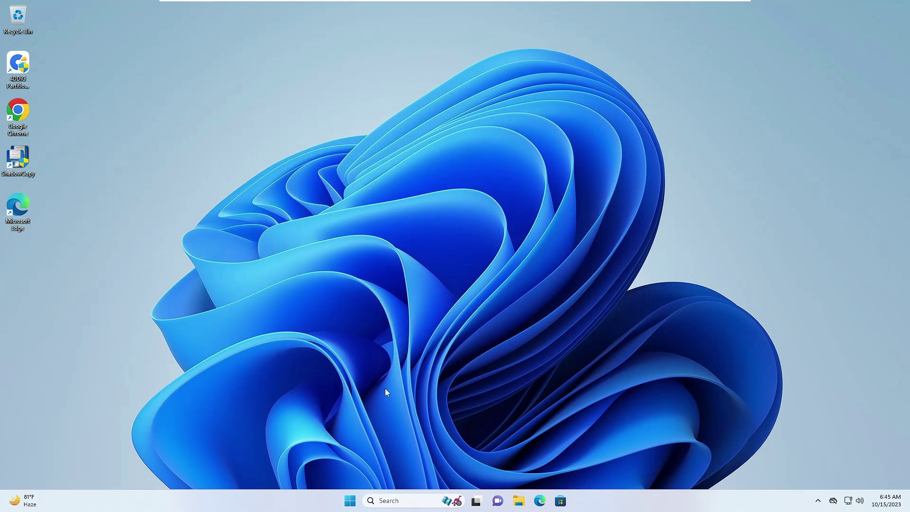
{"action": "right_click", "coordinate": [344, 503]}
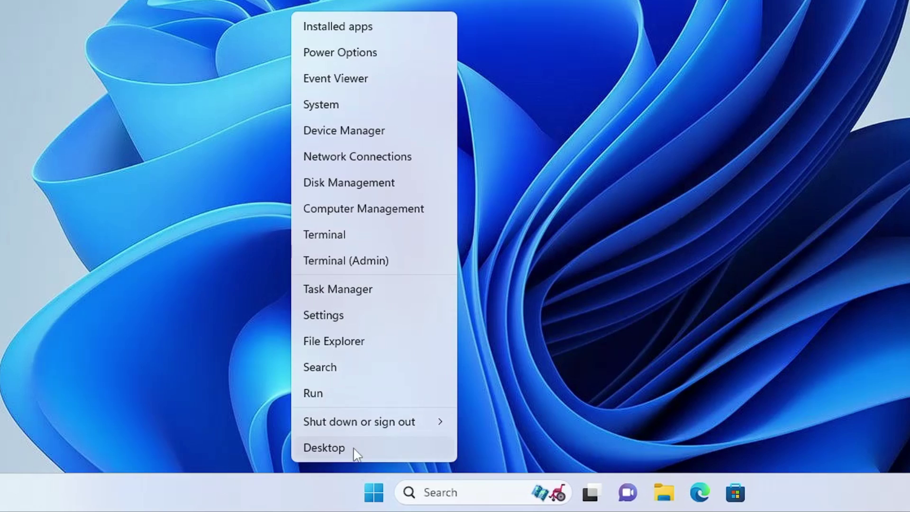
{"action": "left_click", "coordinate": [333, 399]}
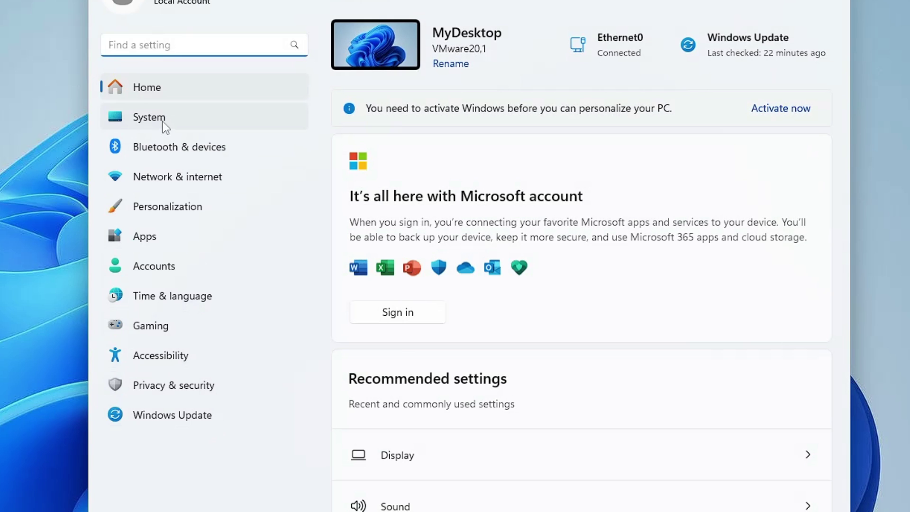
{"action": "left_click", "coordinate": [163, 125]}
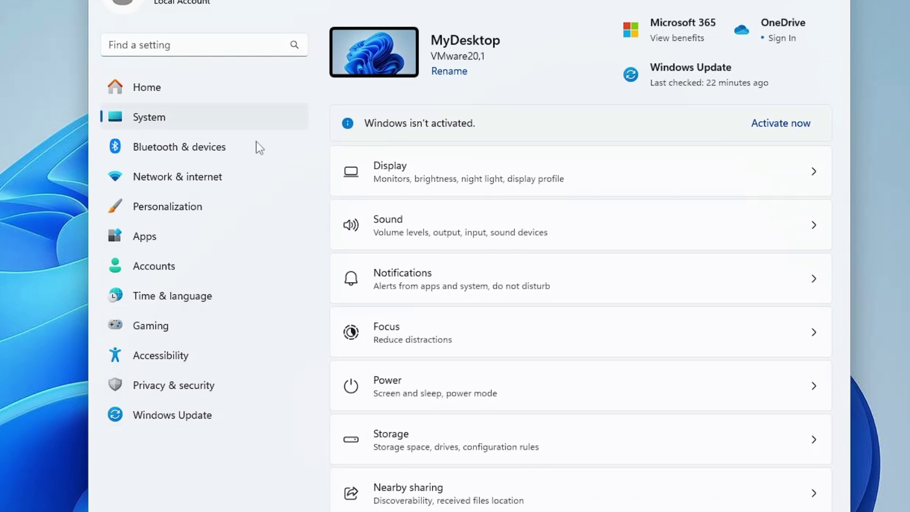
{"action": "left_click", "coordinate": [408, 233]}
{"action": "scroll", "coordinate": [409, 247], "scroll_direction": "down", "scroll_amount": 8}
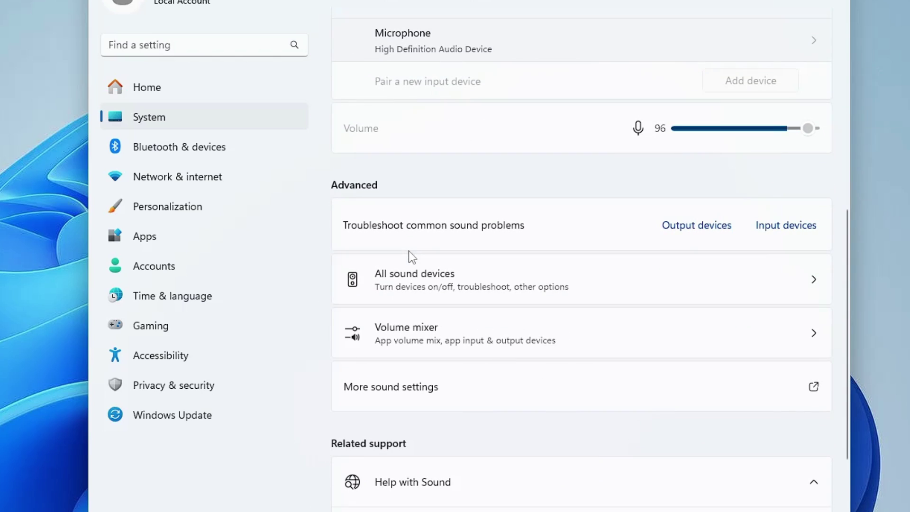
Open More sound settings and bring up the context menu for Speakers (High Definition Audio Device)
{"action": "left_click", "coordinate": [408, 391]}
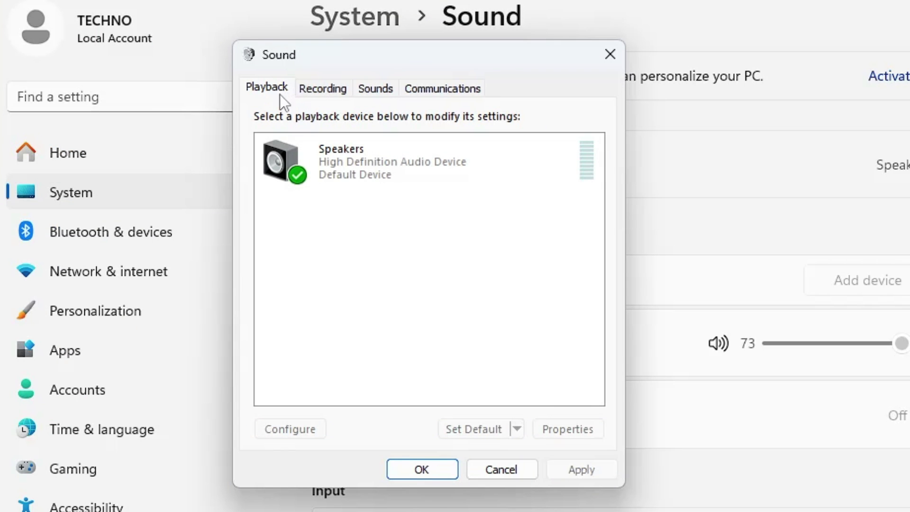
{"action": "left_click", "coordinate": [353, 161]}
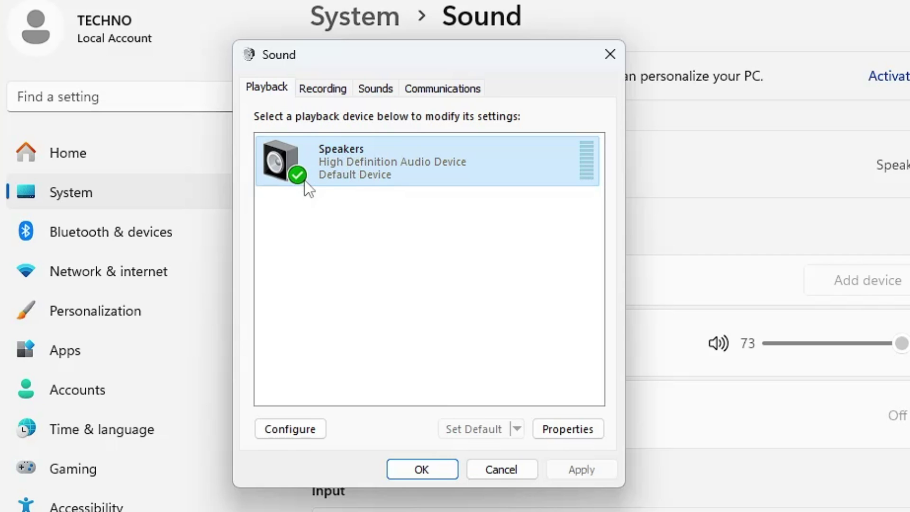
{"action": "right_click", "coordinate": [362, 159]}
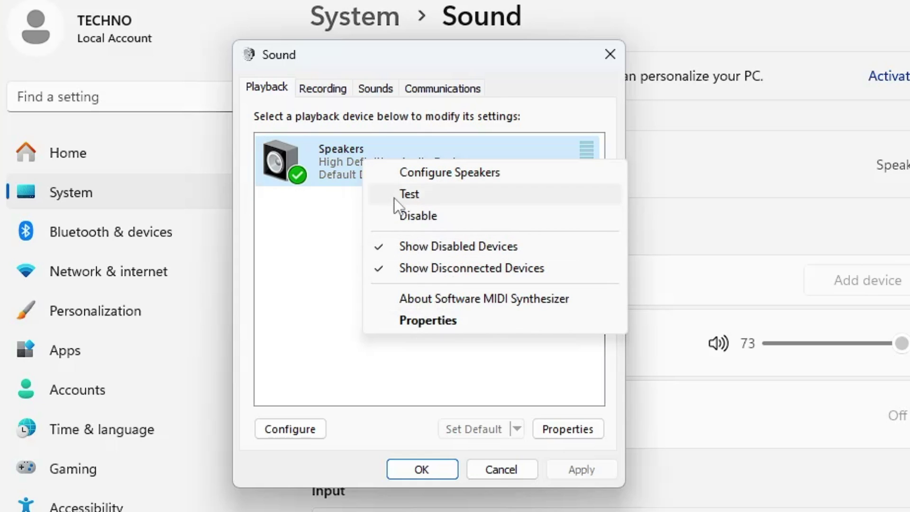
{"action": "left_click", "coordinate": [332, 161]}
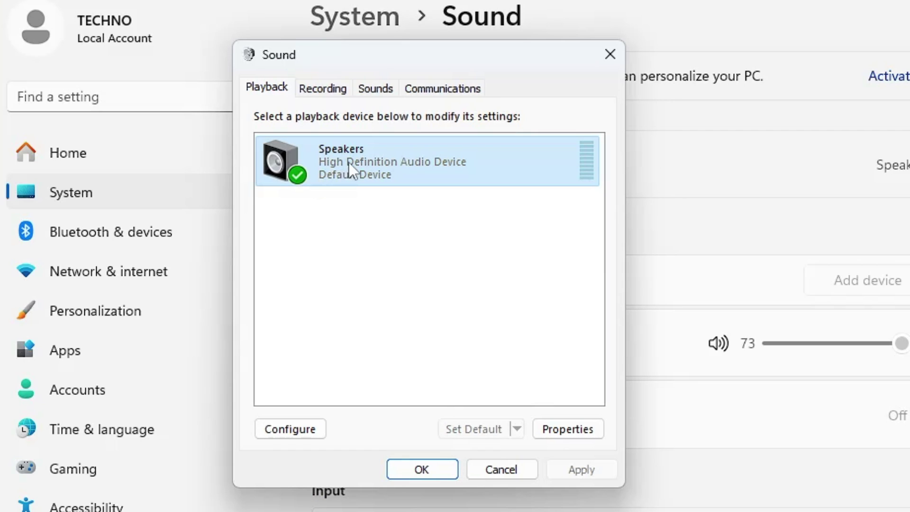
{"action": "right_click", "coordinate": [368, 162]}
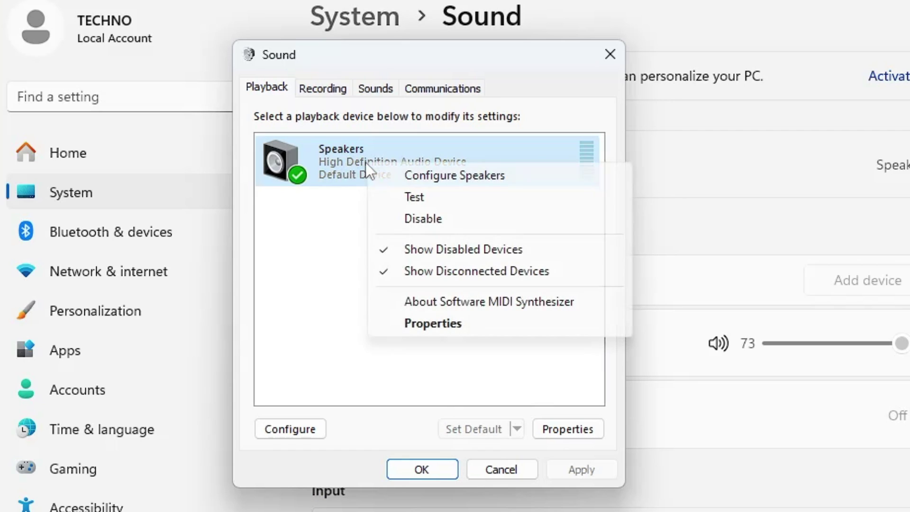
Open the Speakers properties and set their volume level to 86
{"action": "left_click", "coordinate": [426, 323]}
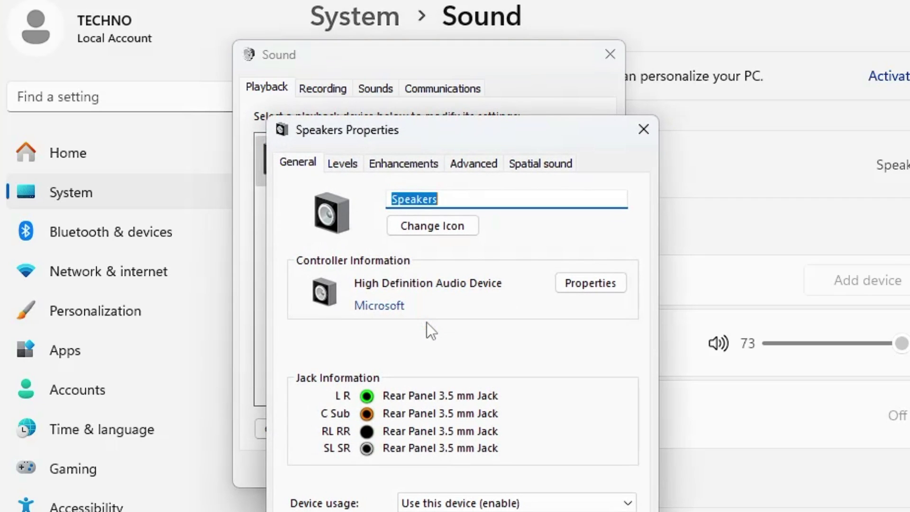
{"action": "left_click", "coordinate": [352, 164]}
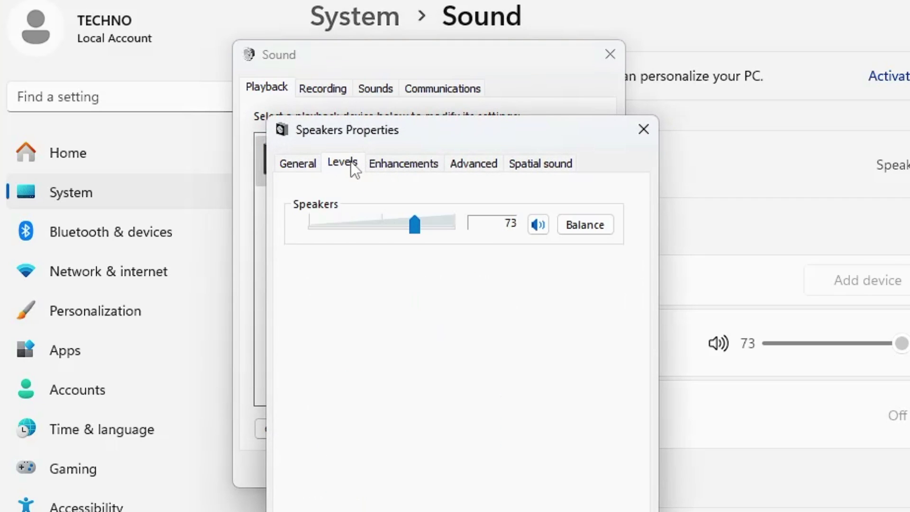
{"action": "left_click", "coordinate": [422, 229]}
{"action": "left_click_drag", "start_coordinate": [445, 229], "coordinate": [430, 232]}
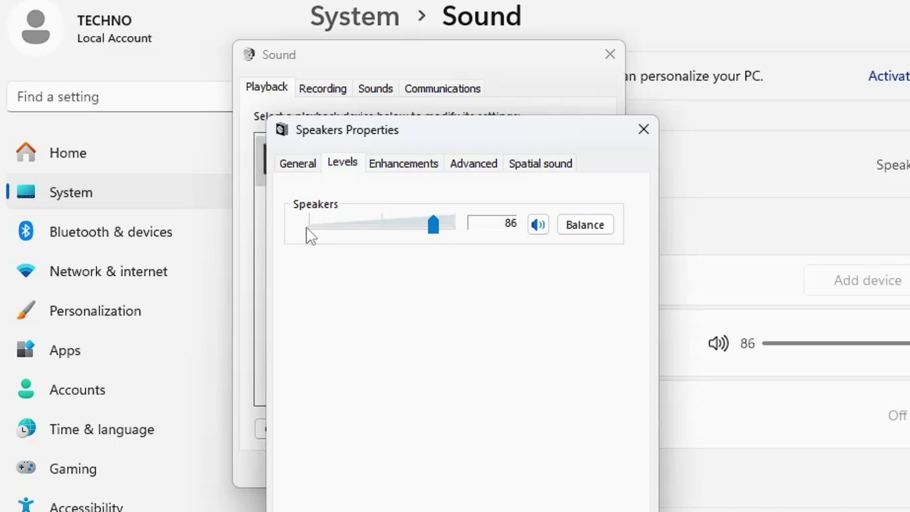
Leave audio enhancements enabled and confirm both the Speakers Properties and Sound dialogs
{"action": "left_click", "coordinate": [393, 173]}
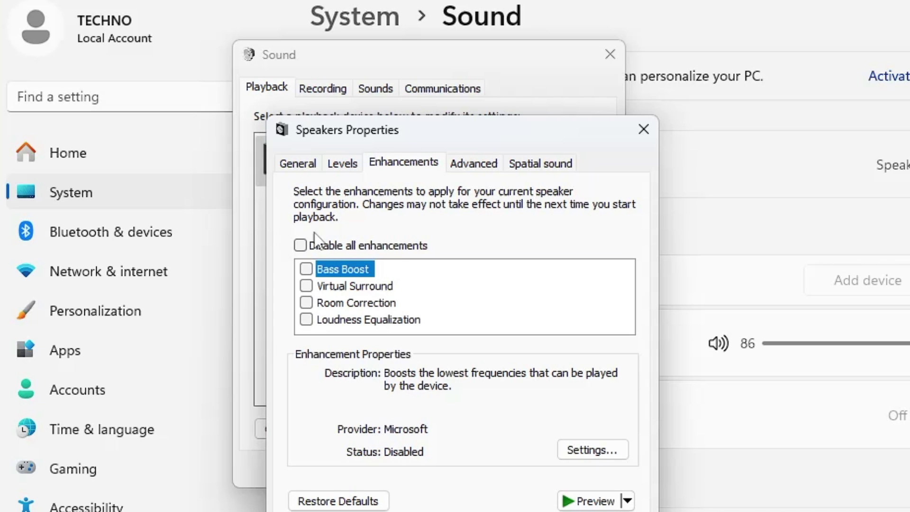
{"action": "left_click", "coordinate": [298, 247]}
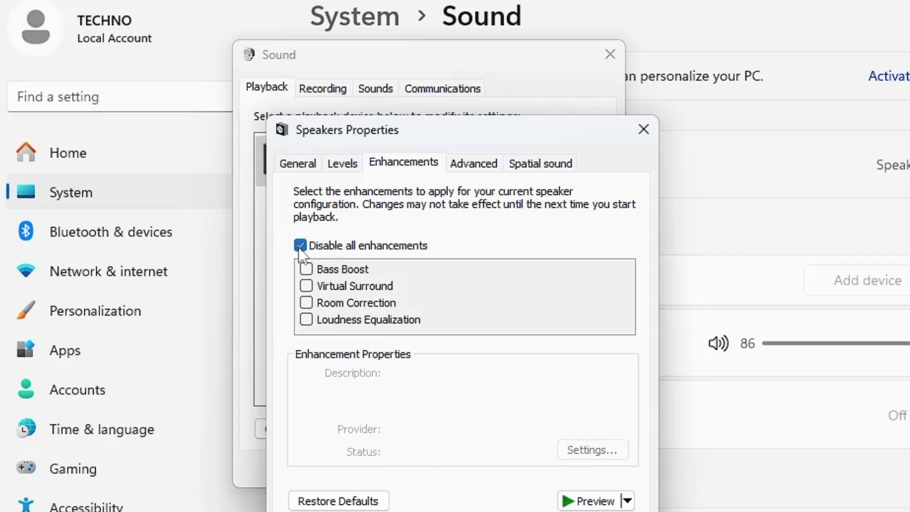
{"action": "left_click", "coordinate": [314, 246]}
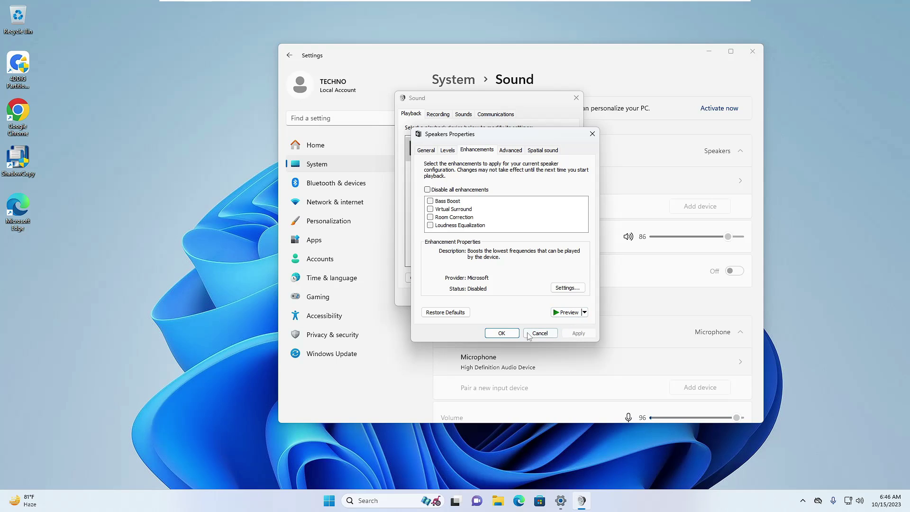
{"action": "left_click", "coordinate": [507, 334]}
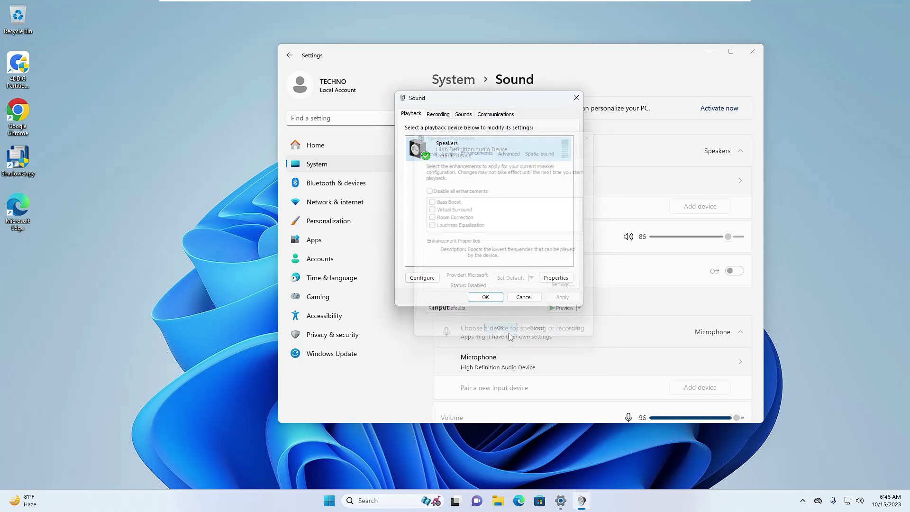
{"action": "left_click", "coordinate": [486, 294]}
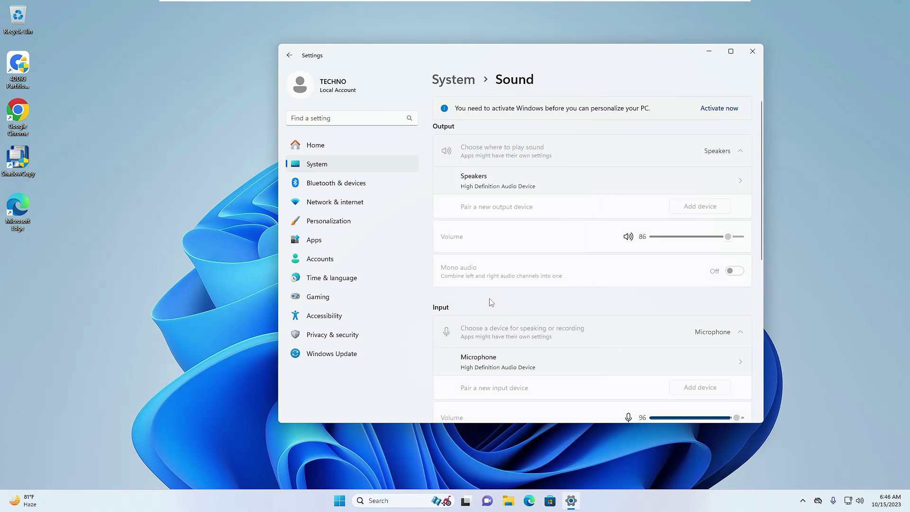